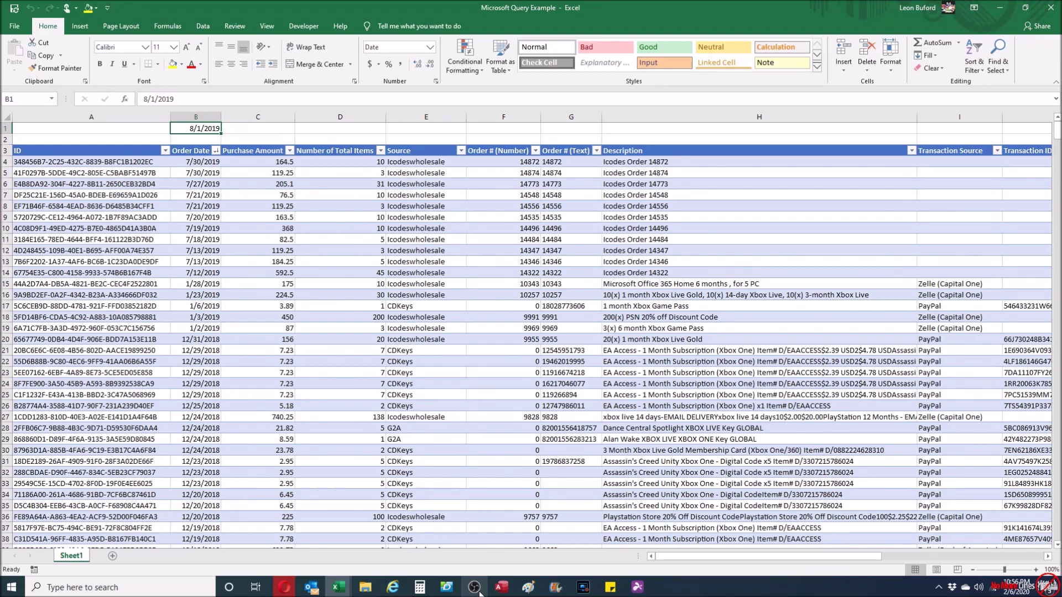
# Step: Browse the Order Date column from top to bottom, then return to cutoff cell B1
pyautogui.press('Down')
pyautogui.press('Down')
pyautogui.press('Down')
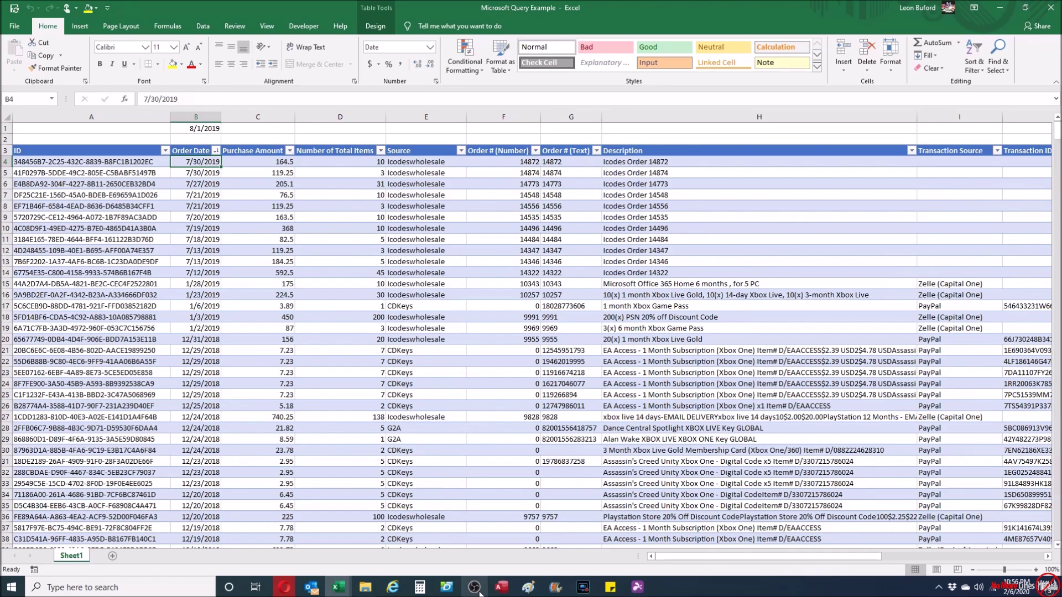
pyautogui.hotkey('ctrl', 'Down')
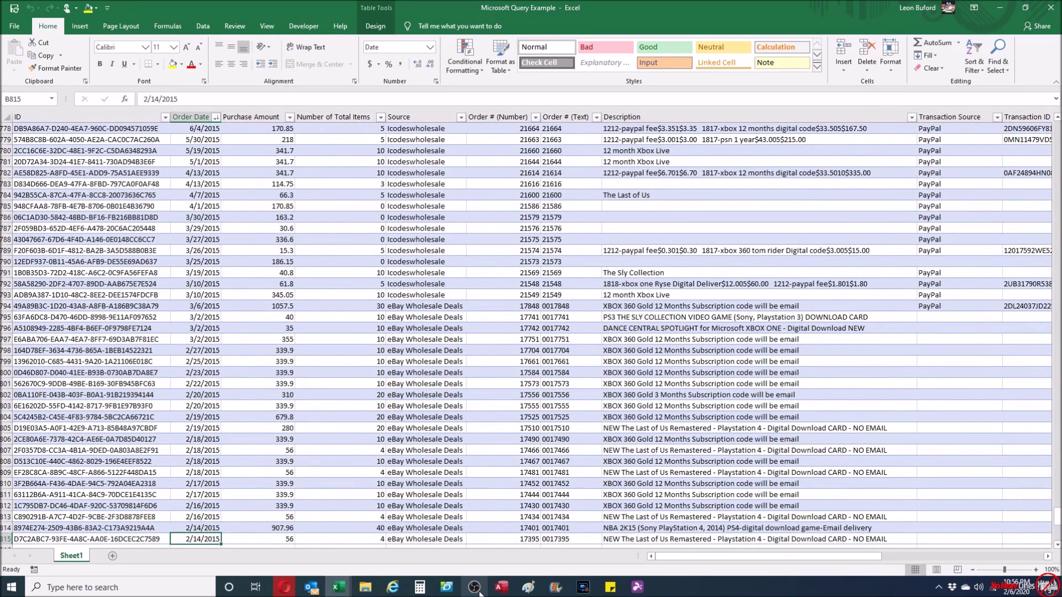
pyautogui.hotkey('ctrl', 'Up')
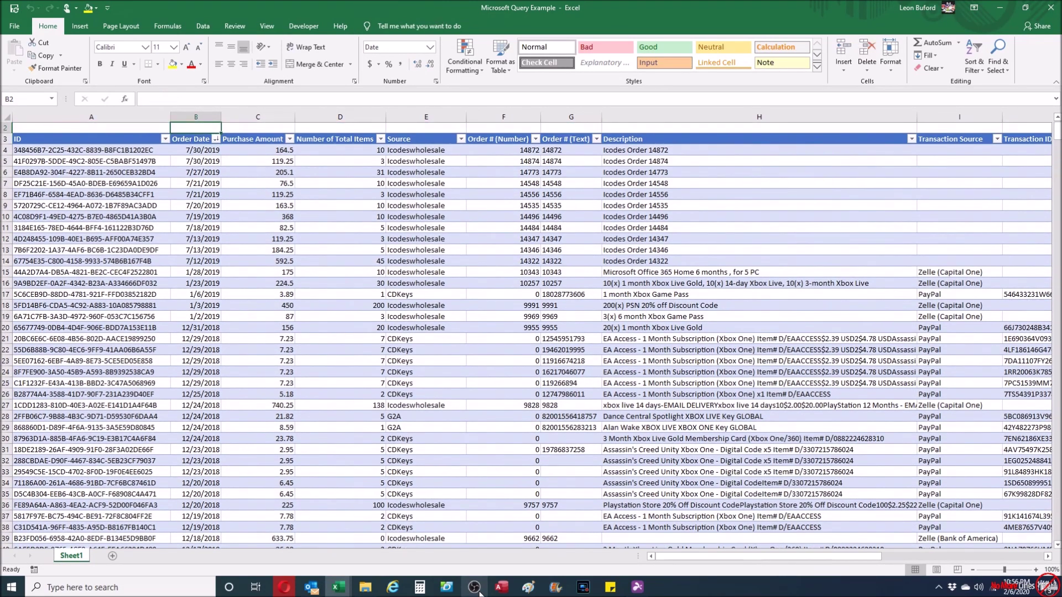
pyautogui.hotkey('ctrl', 'Up')
pyautogui.press('Down')
pyautogui.press('Down')
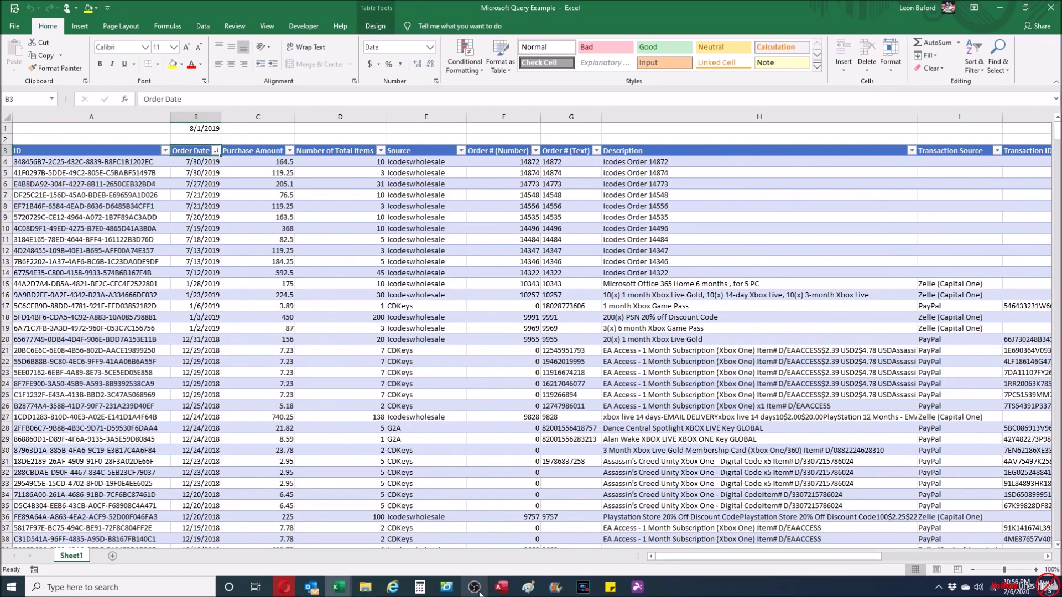
pyautogui.press('Up')
pyautogui.press('Up')
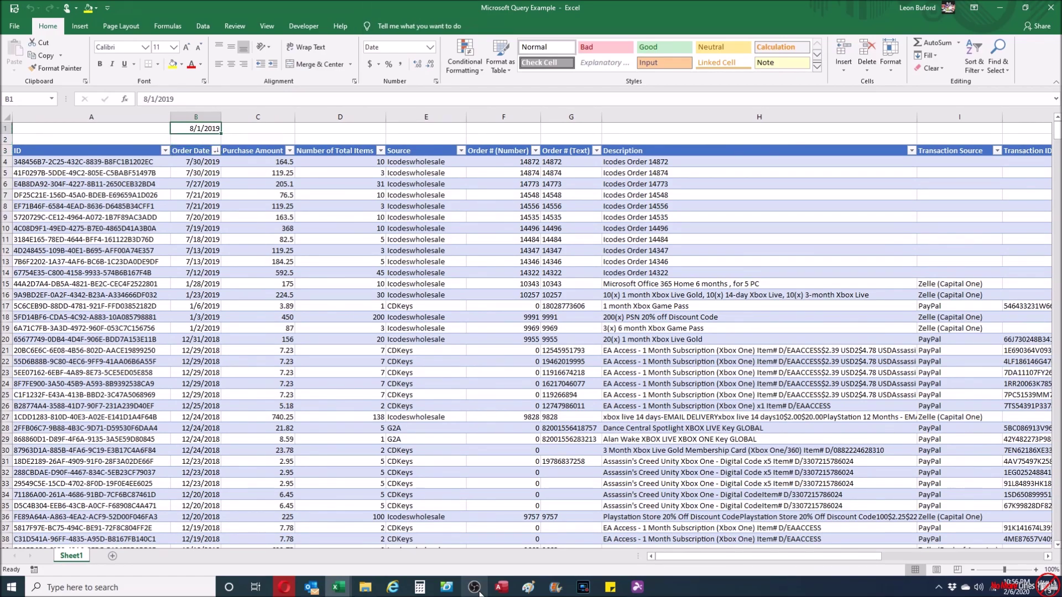
# Step: Enter 9/1/2019, then 10/1/2019, as the cutoff date in B1
pyautogui.write('9/1/')
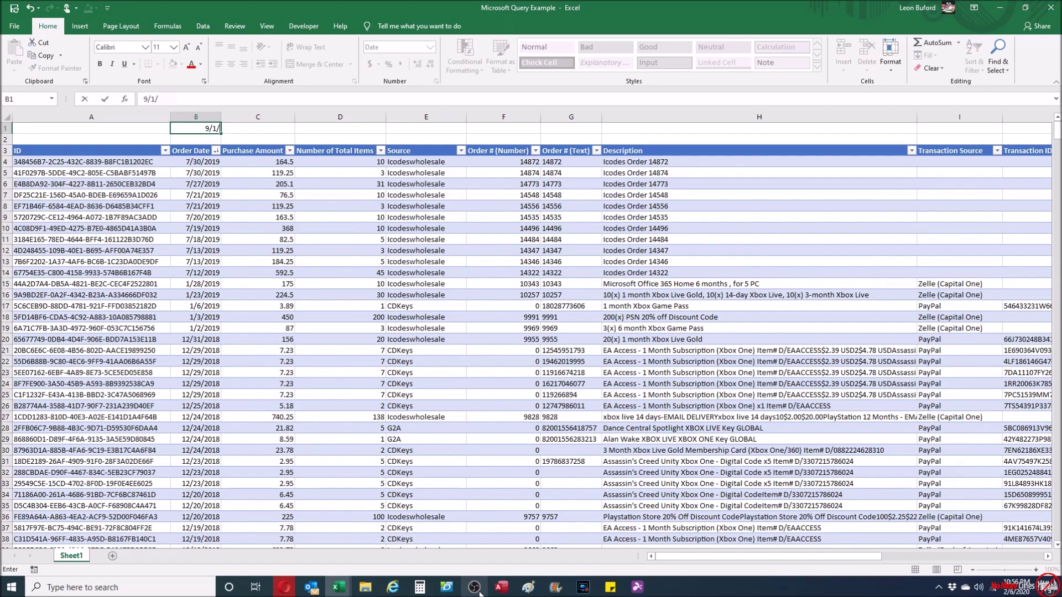
pyautogui.write('2019')
pyautogui.hotkey('ctrl', 'Return')
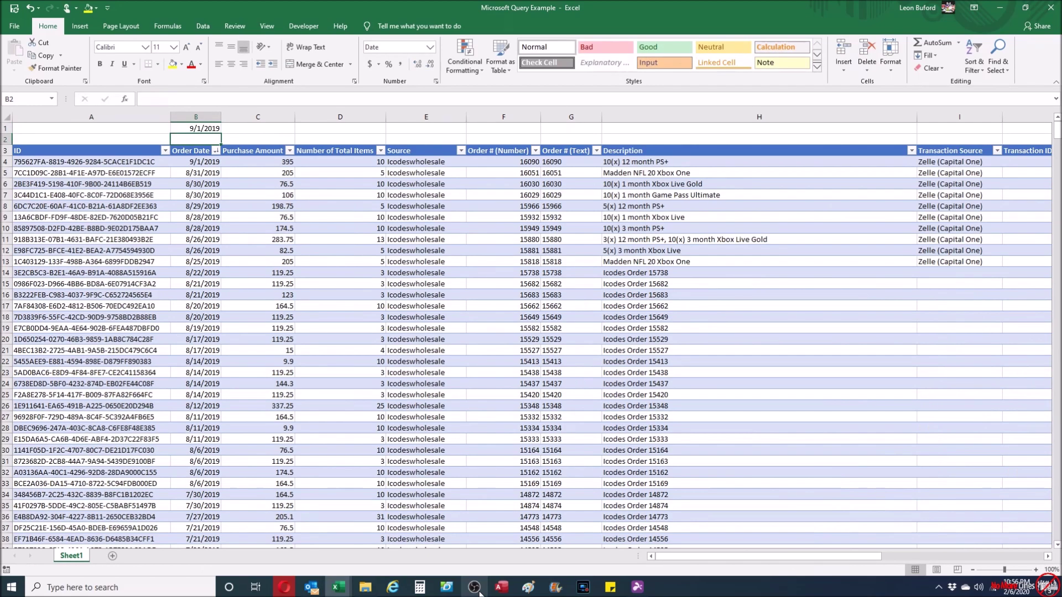
pyautogui.write('10/1/2019')
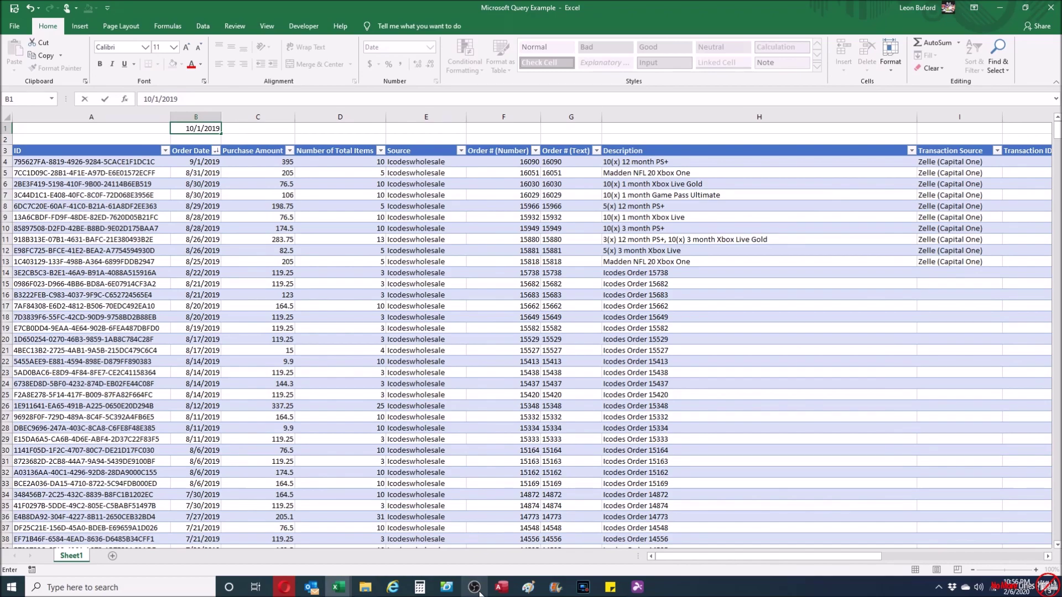
pyautogui.press('Return')
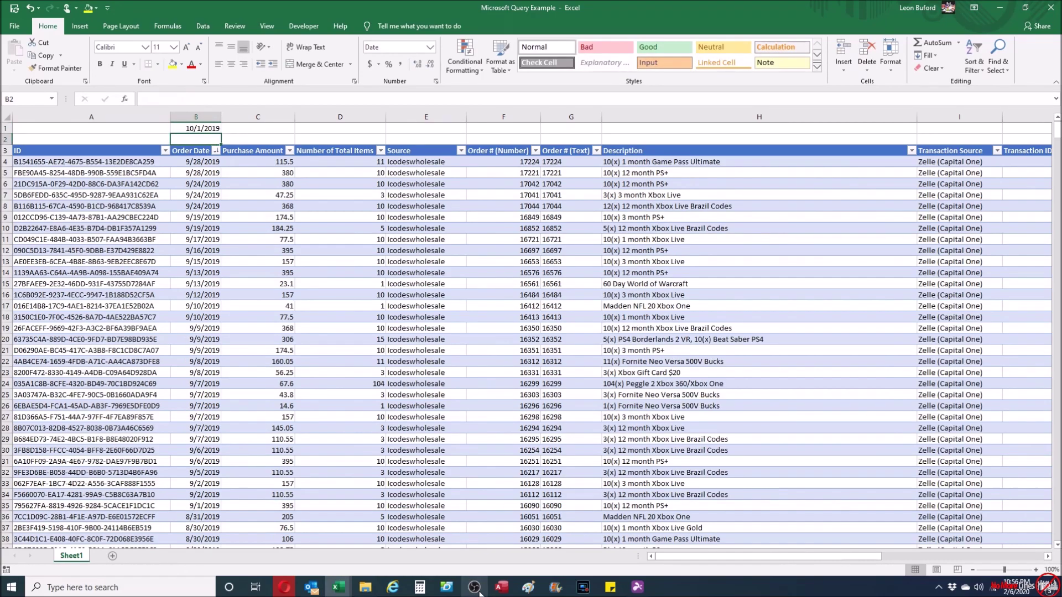
pyautogui.press('Up')
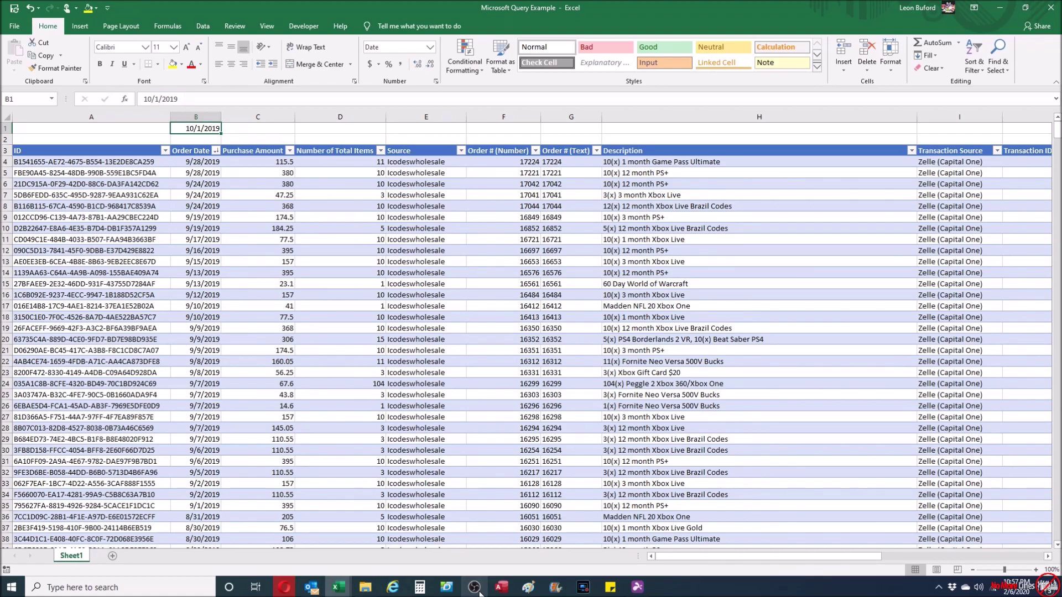
# Step: Add a blank Sheet4, enter 5/1/2019 in D1, and move to A3
pyautogui.click(114, 556)
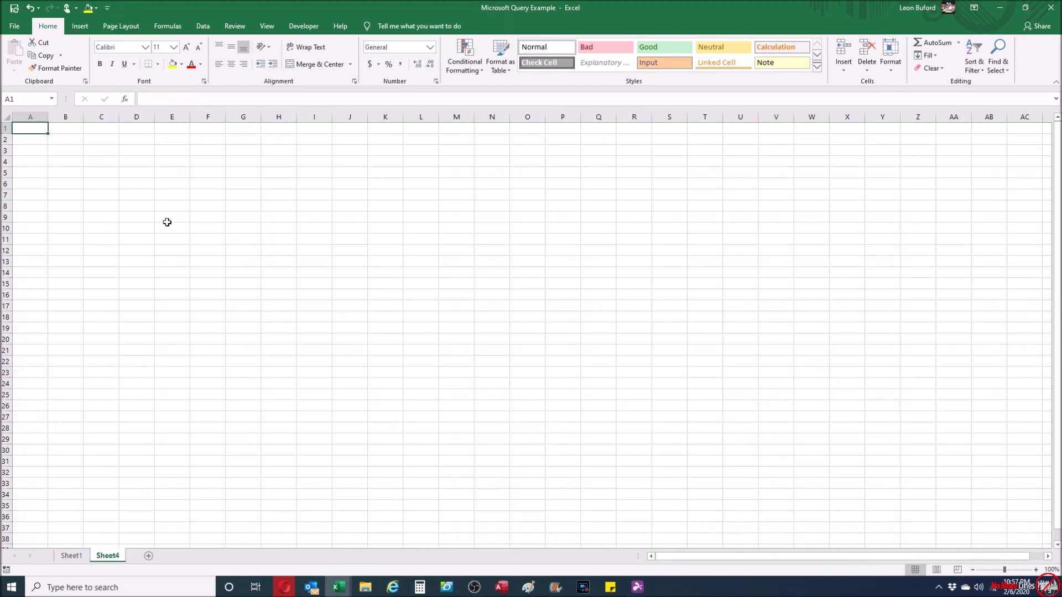
pyautogui.click(42, 153)
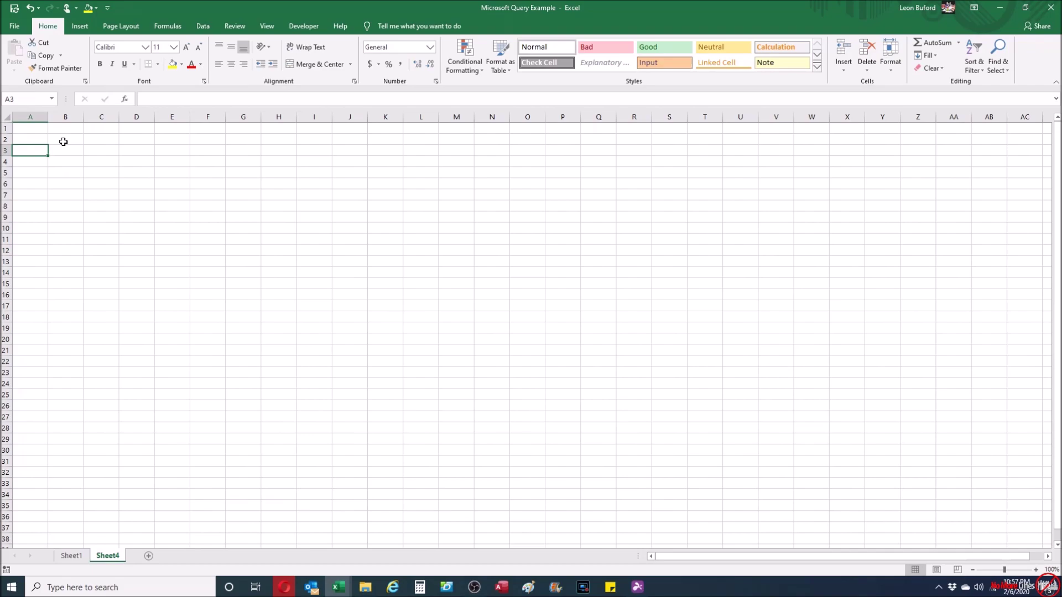
pyautogui.click(137, 127)
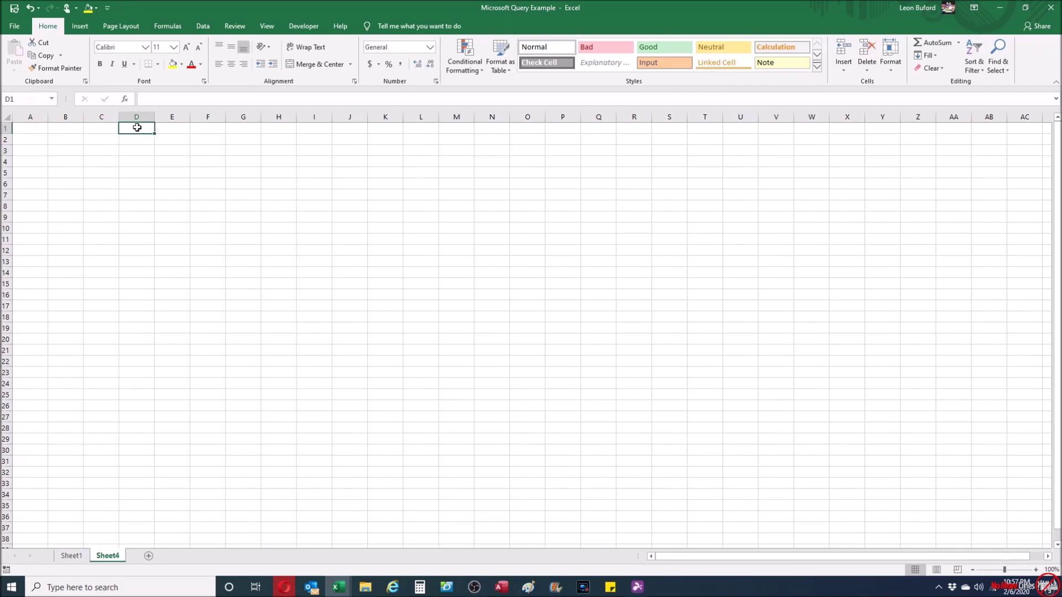
pyautogui.write('5/1/')
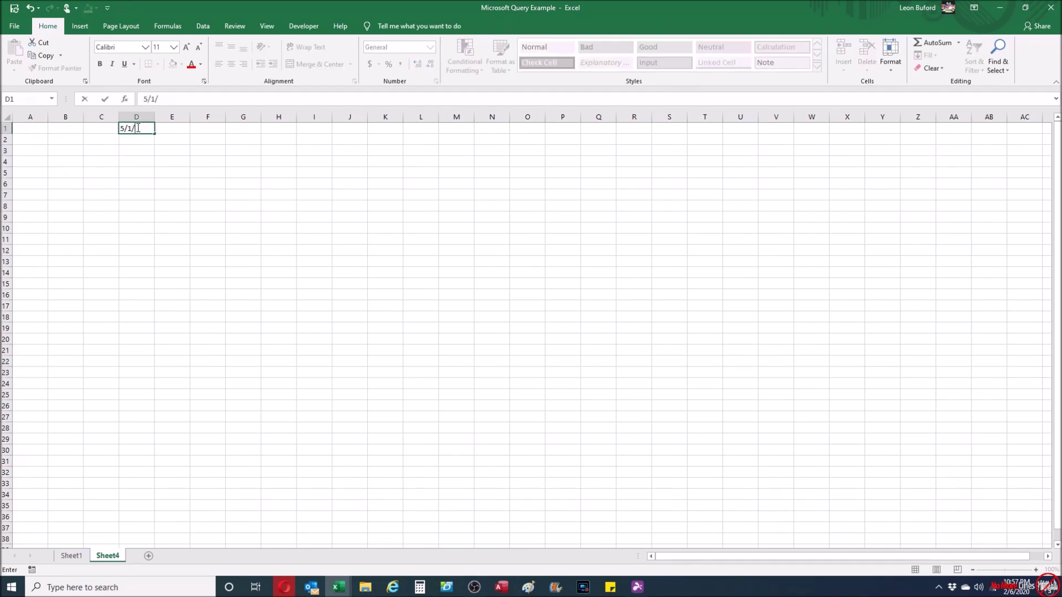
pyautogui.write('2019')
pyautogui.press('Return')
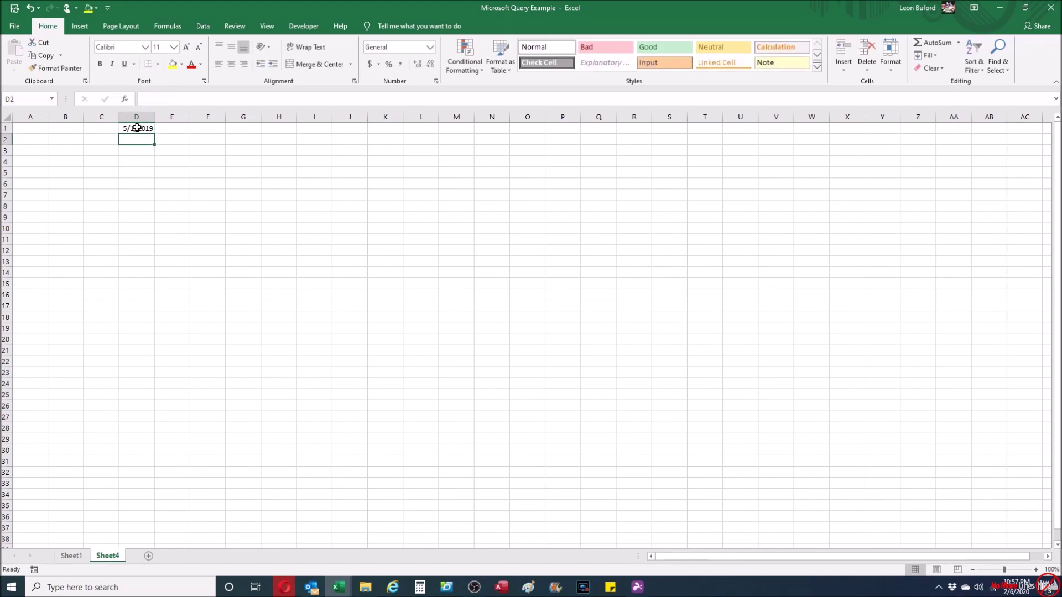
pyautogui.press('Down')
pyautogui.press('Left')
pyautogui.press('Left')
pyautogui.press('Left')
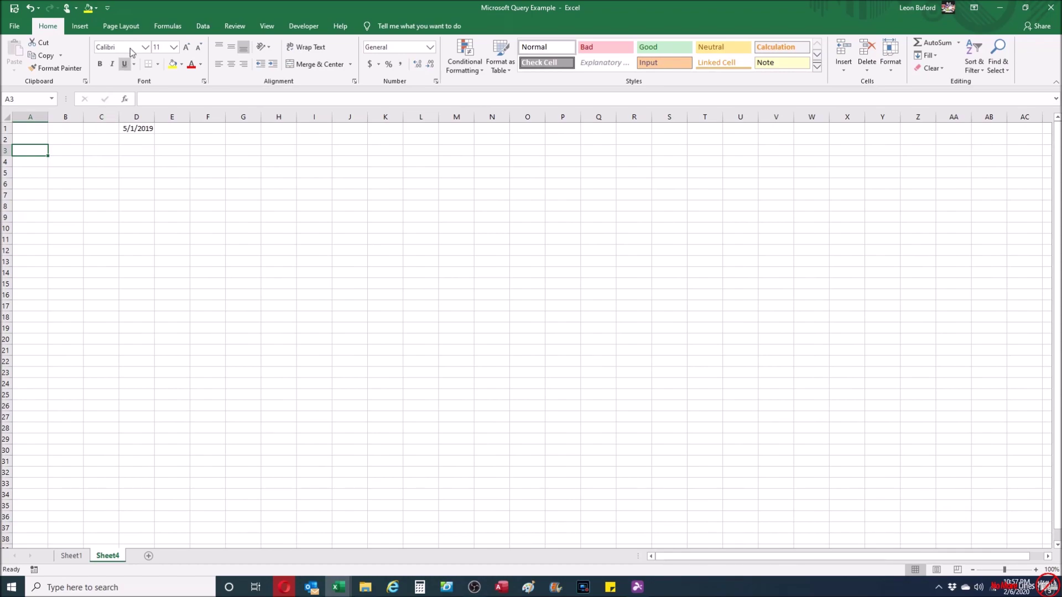
# Step: Start a Microsoft Query import using the MS Access Database data source
pyautogui.click(200, 29)
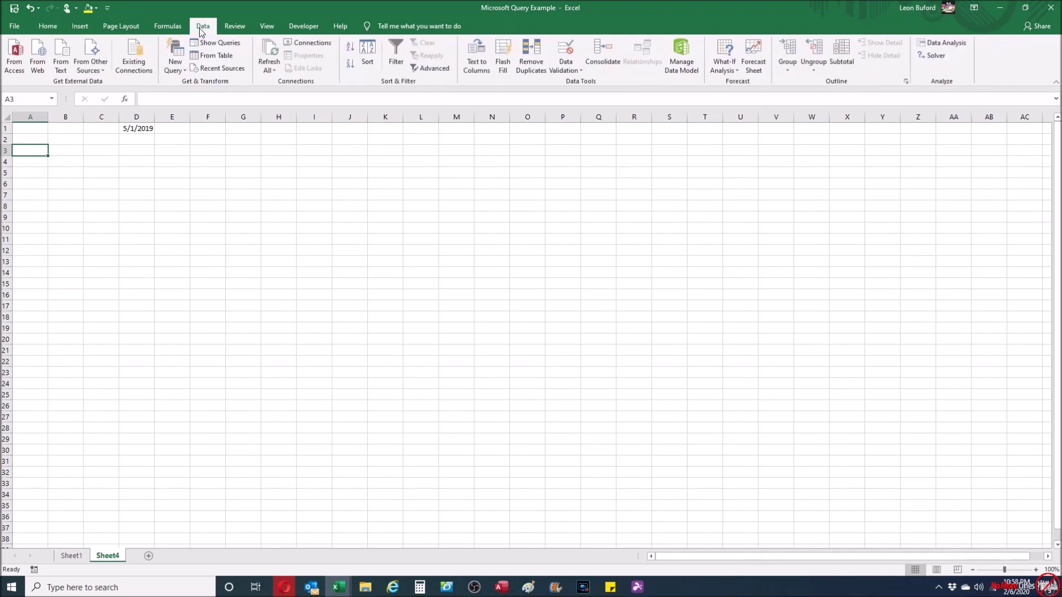
pyautogui.click(93, 71)
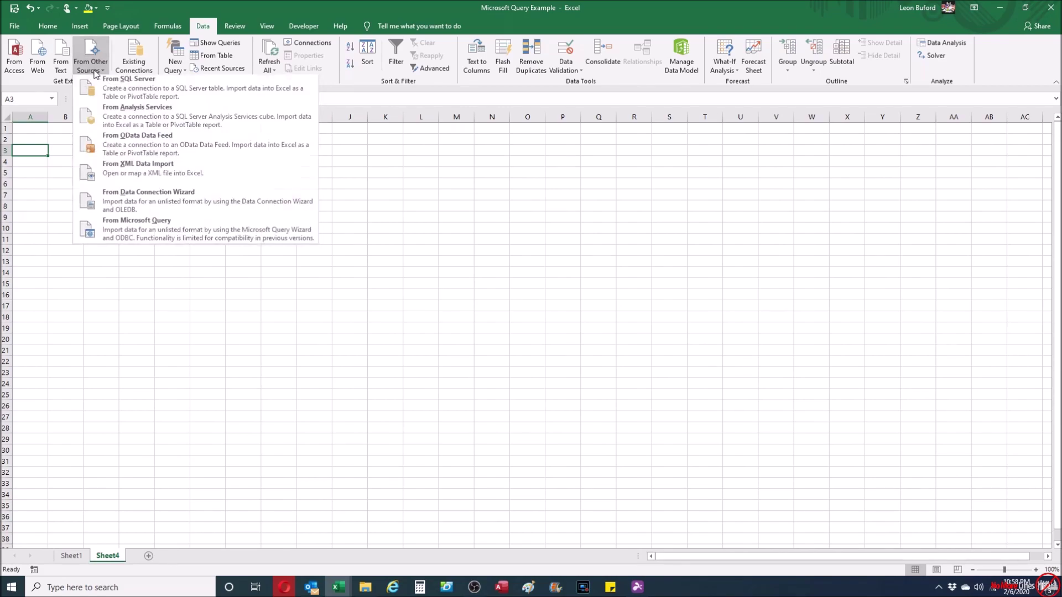
pyautogui.click(175, 232)
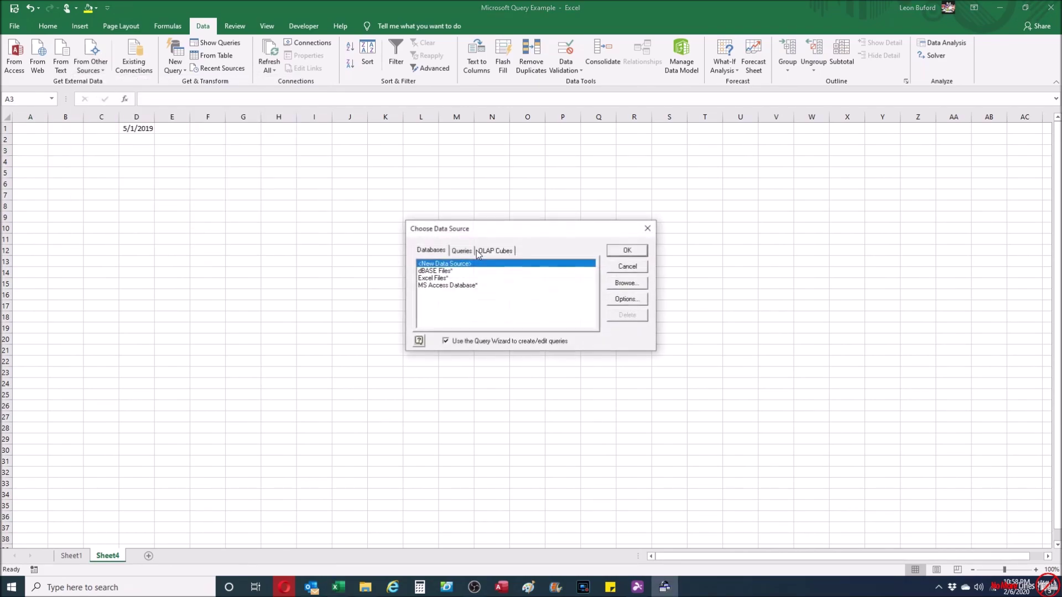
pyautogui.click(453, 286)
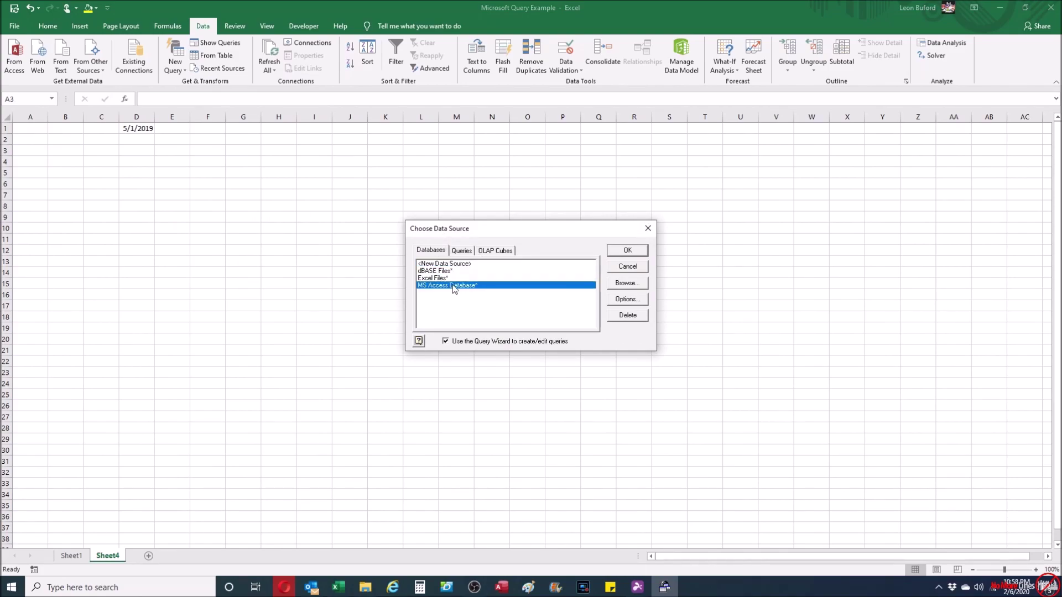
pyautogui.click(622, 253)
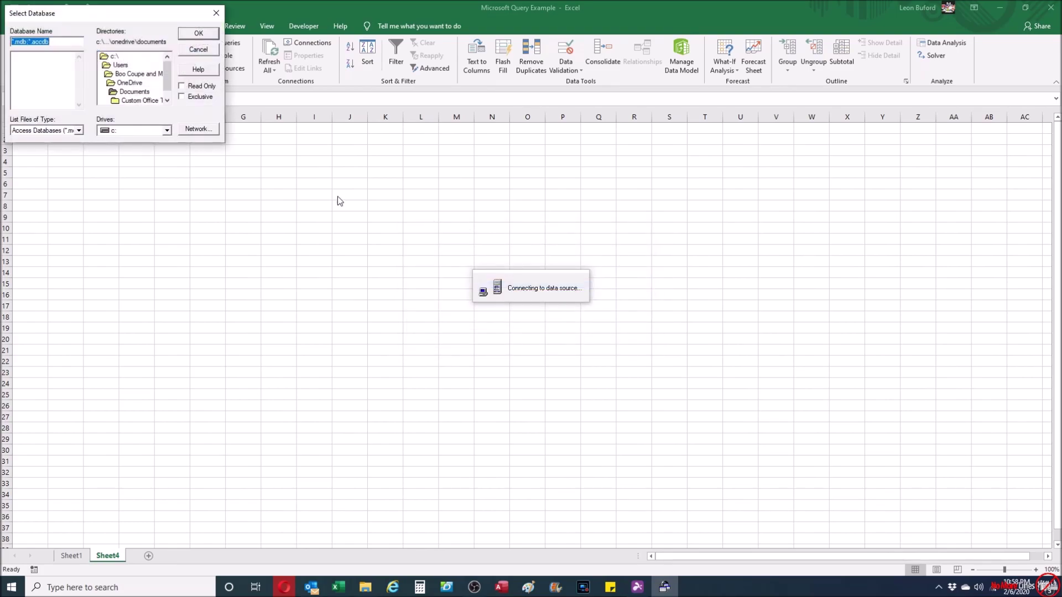
# Step: Browse to the Documents folder and open Test DB.accdb
pyautogui.click(145, 93)
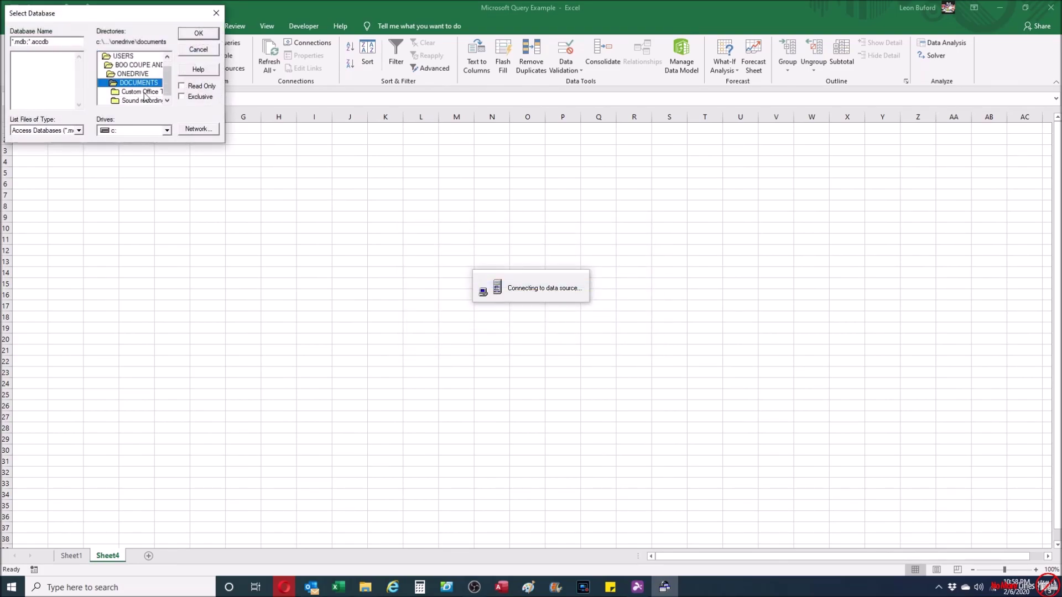
pyautogui.scroll(1, 145, 97)
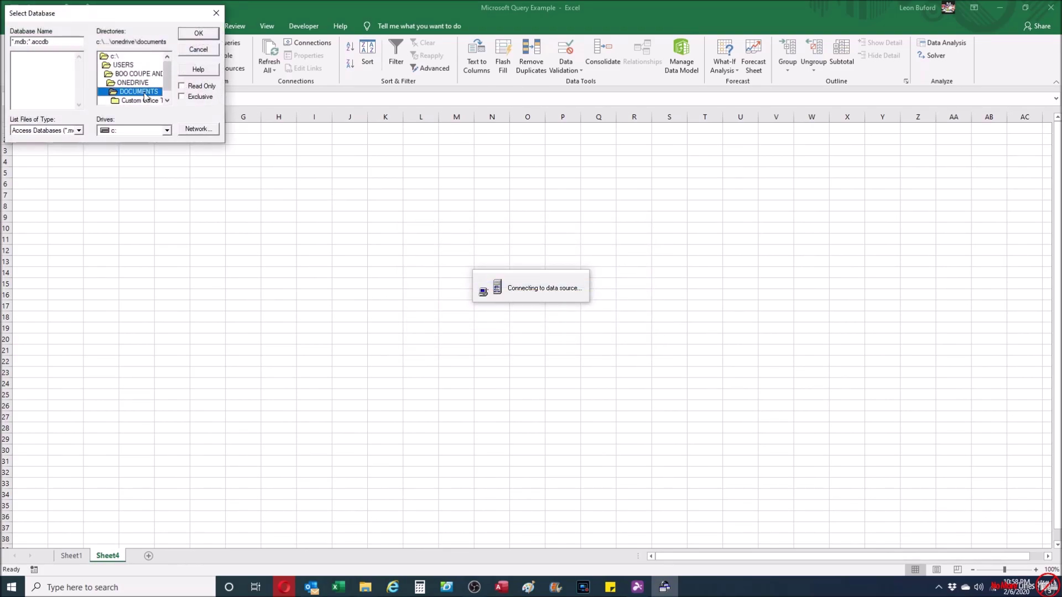
pyautogui.doubleClick(140, 73)
pyautogui.scroll(-3, 143, 84)
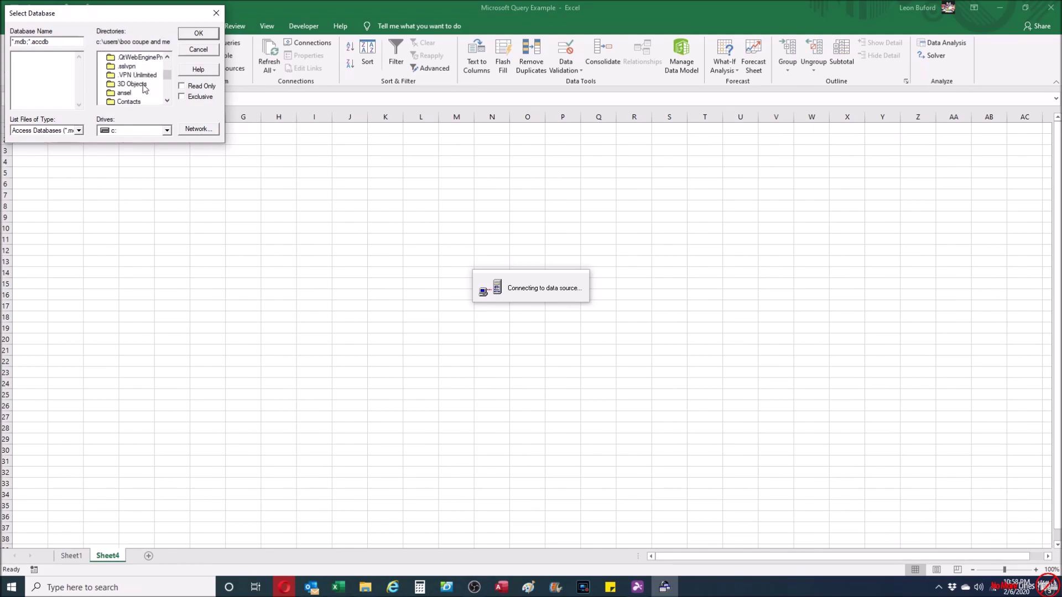
pyautogui.scroll(-4, 143, 85)
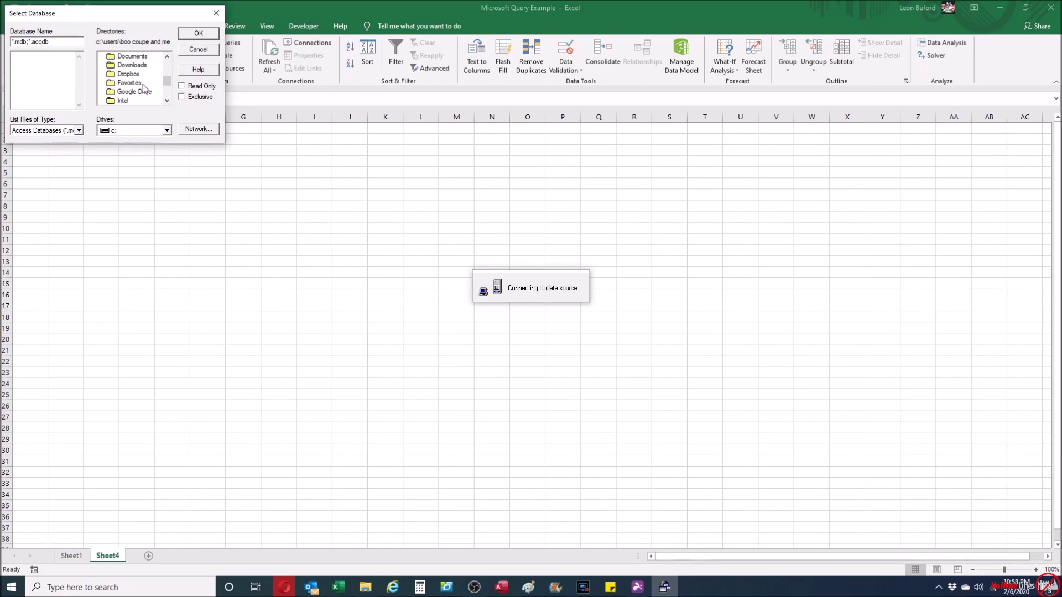
pyautogui.scroll(3, 143, 84)
pyautogui.click(138, 84)
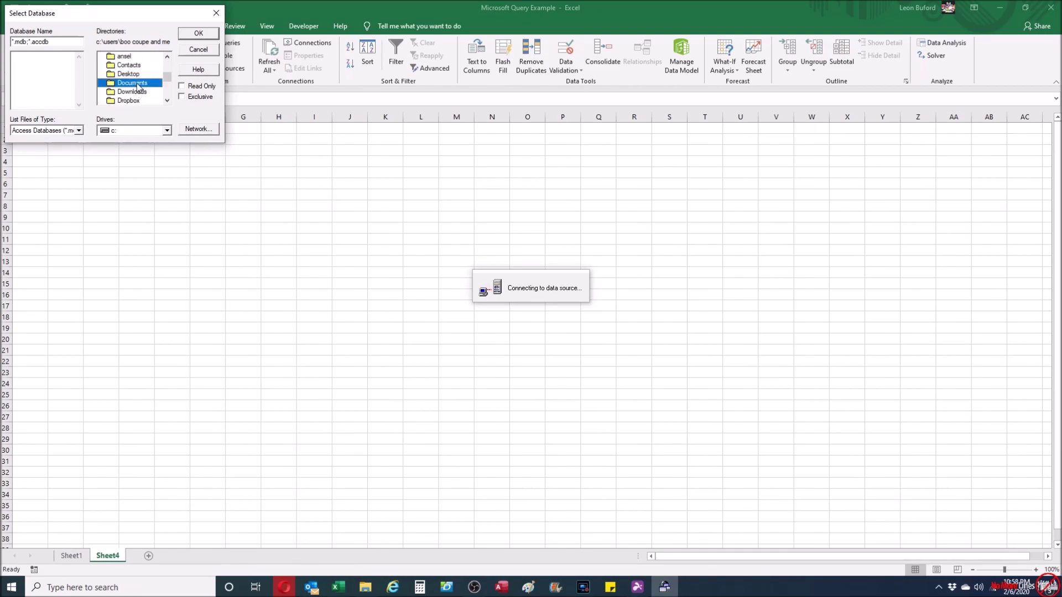
pyautogui.doubleClick(138, 84)
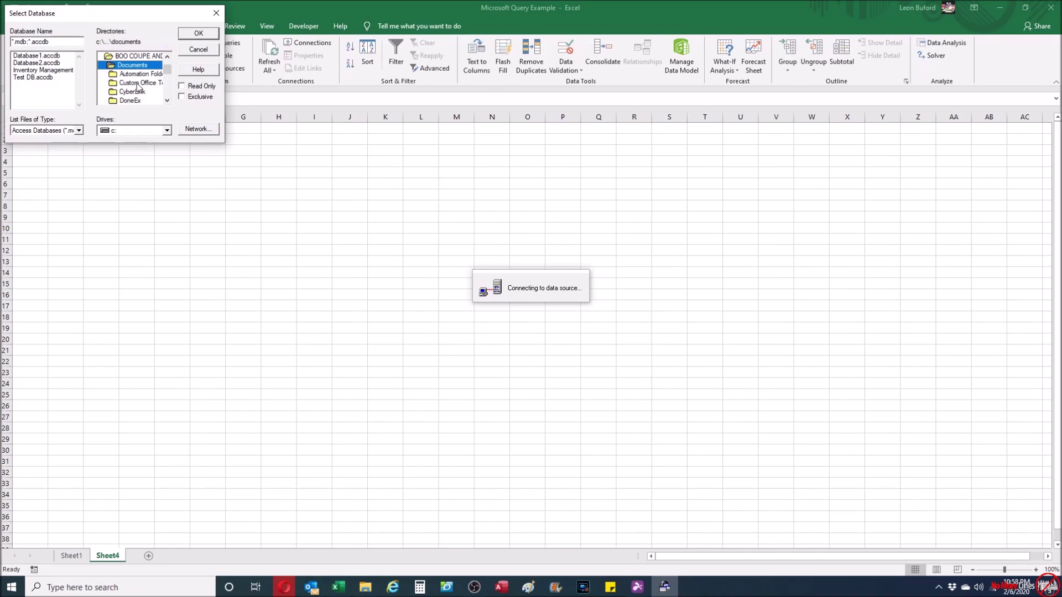
pyautogui.doubleClick(31, 78)
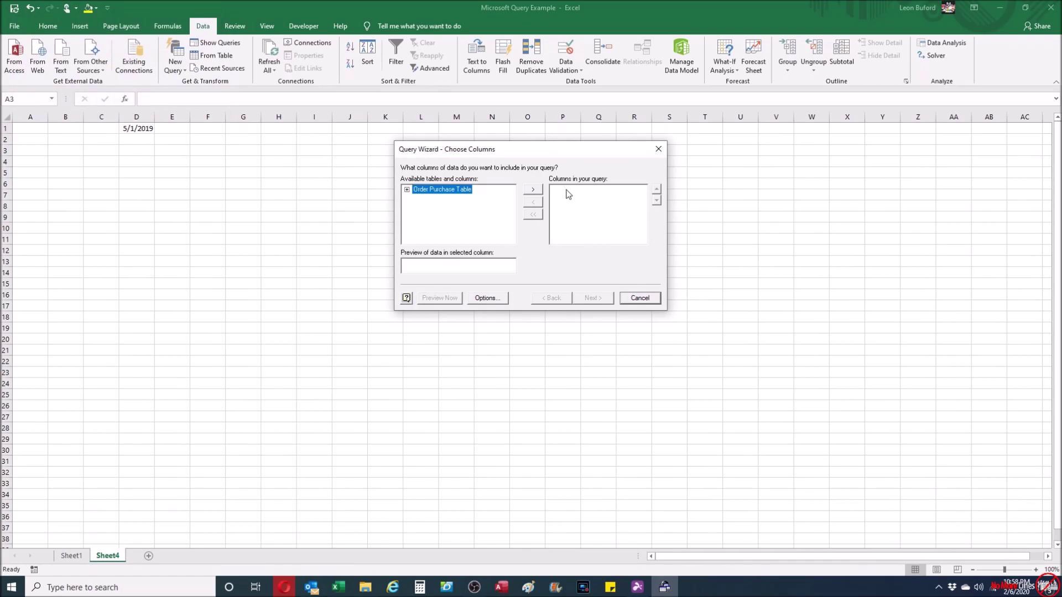
# Step: Include all Order Purchase Table columns, skip filtering and sorting, and finish into Microsoft Query
pyautogui.click(535, 191)
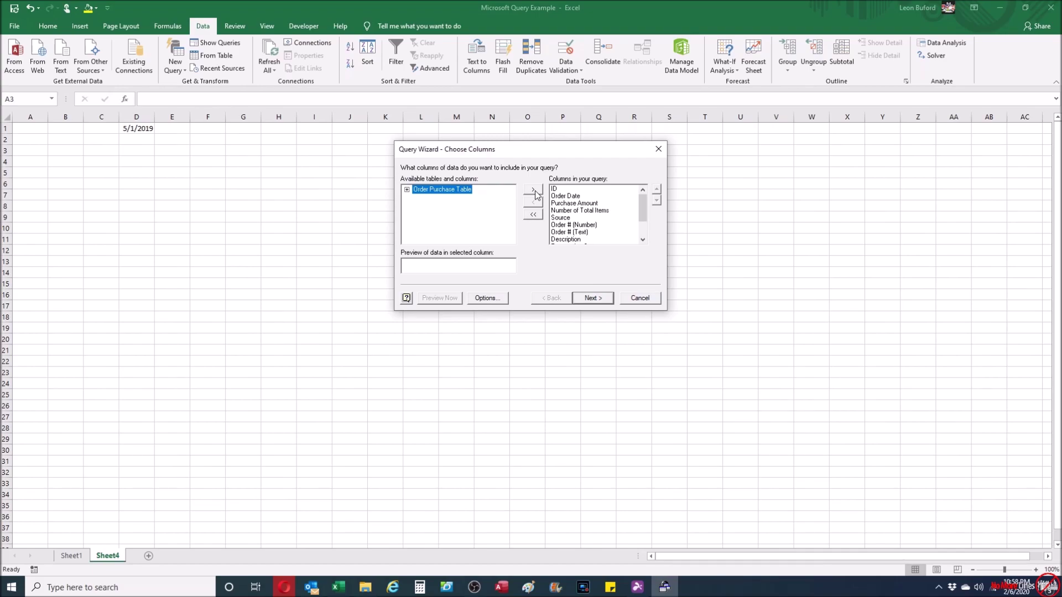
pyautogui.click(593, 301)
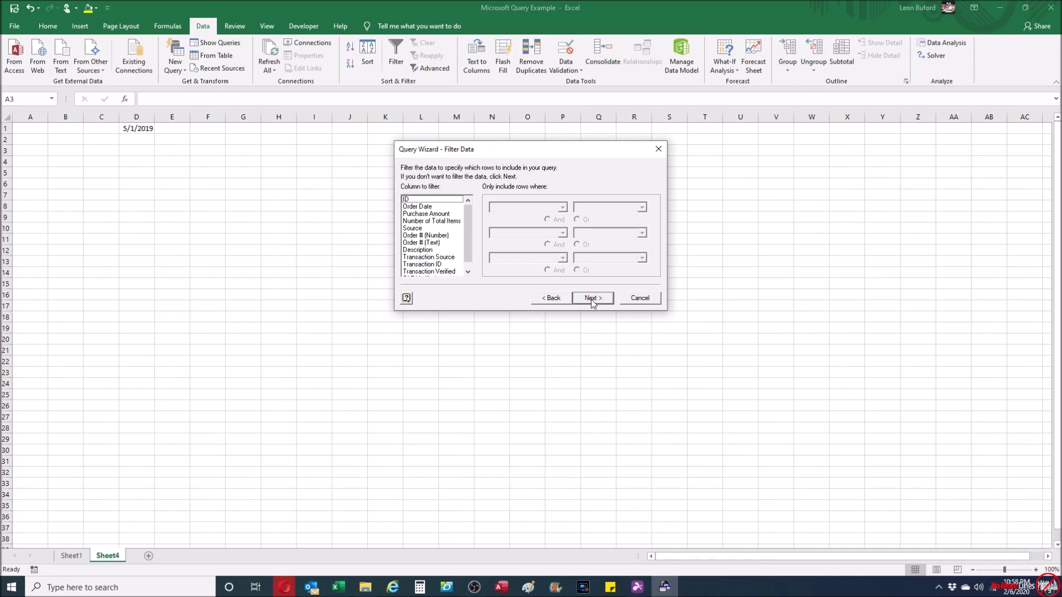
pyautogui.click(592, 301)
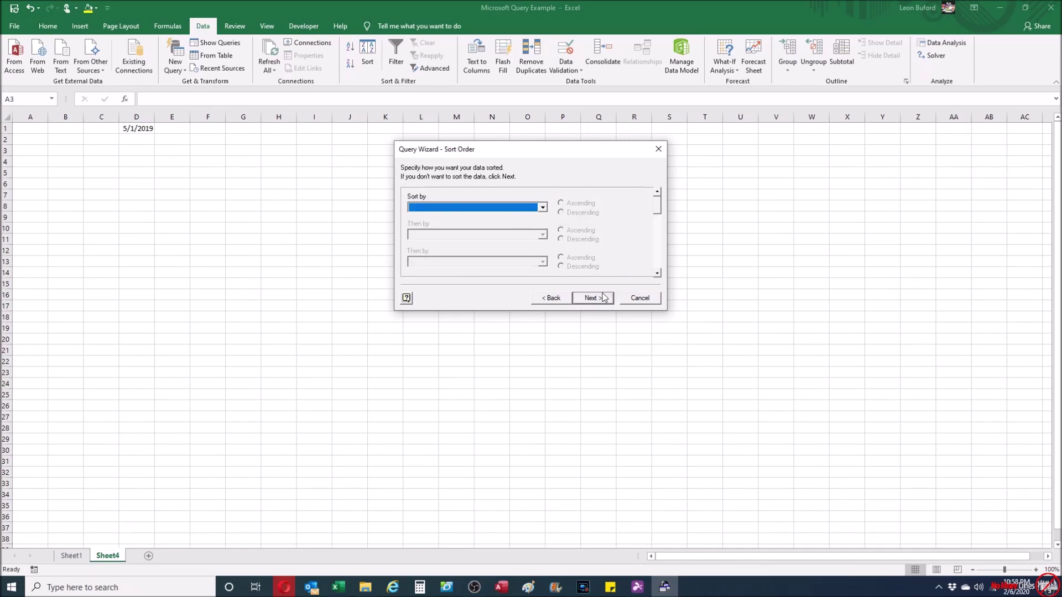
pyautogui.click(593, 298)
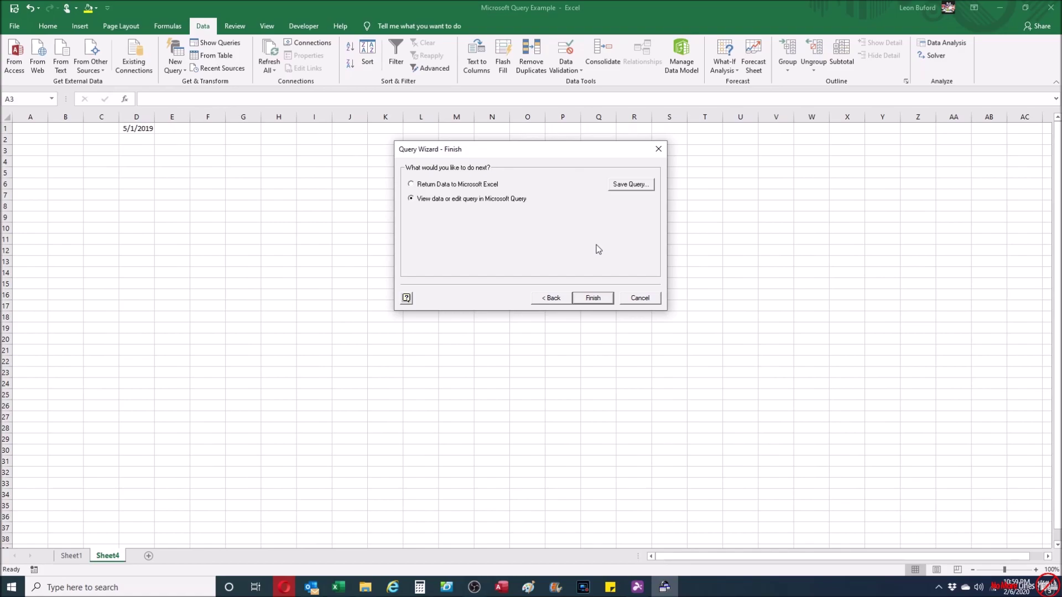
pyautogui.click(592, 298)
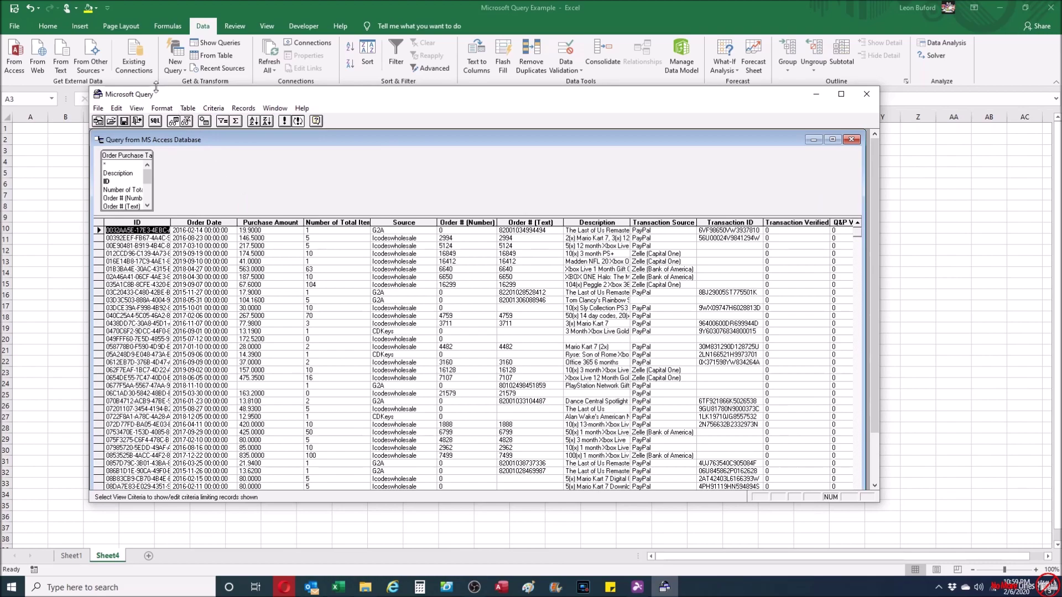
# Step: Show the Criteria pane and give the Order Date field the value <=[DRDD]
pyautogui.click(136, 108)
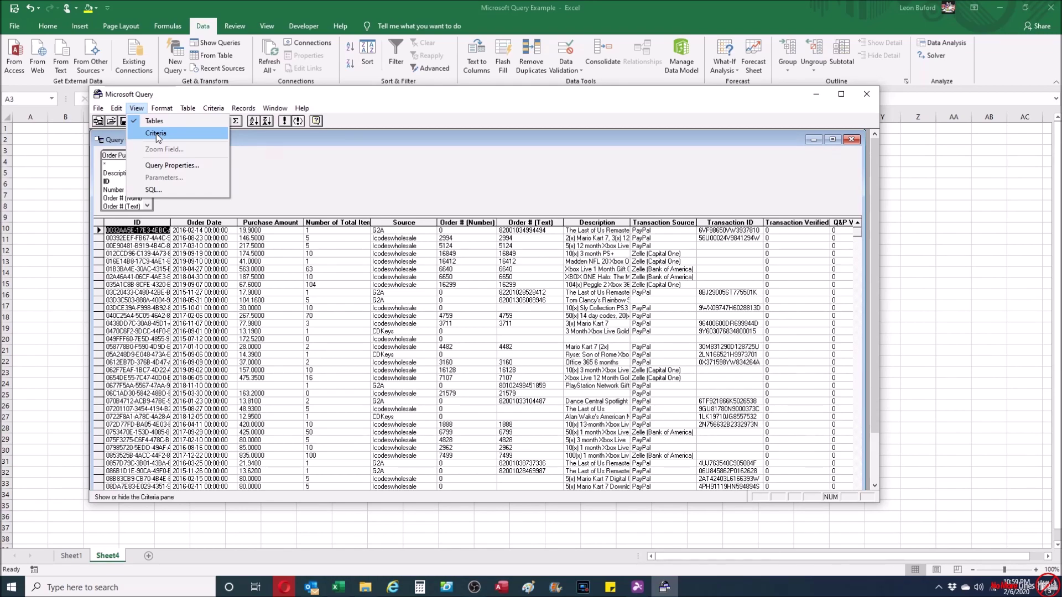
pyautogui.click(157, 135)
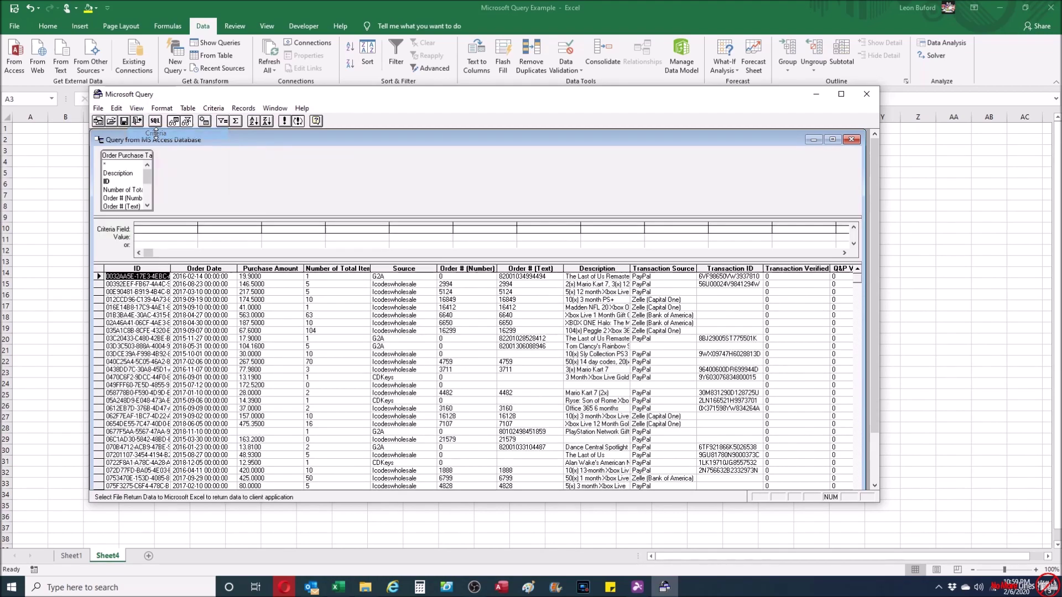
pyautogui.click(165, 228)
pyautogui.click(193, 229)
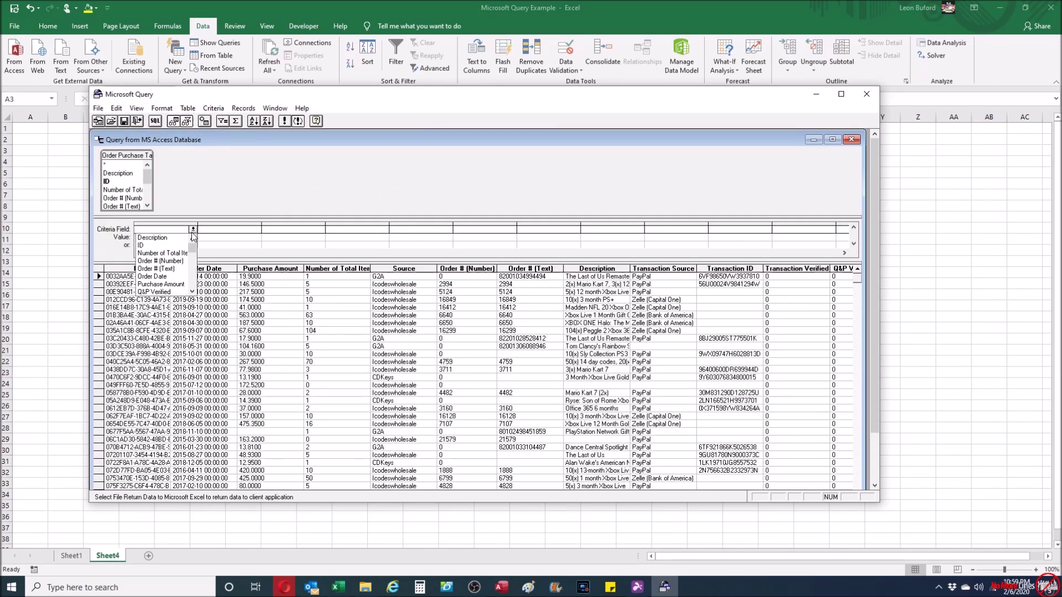
pyautogui.click(172, 276)
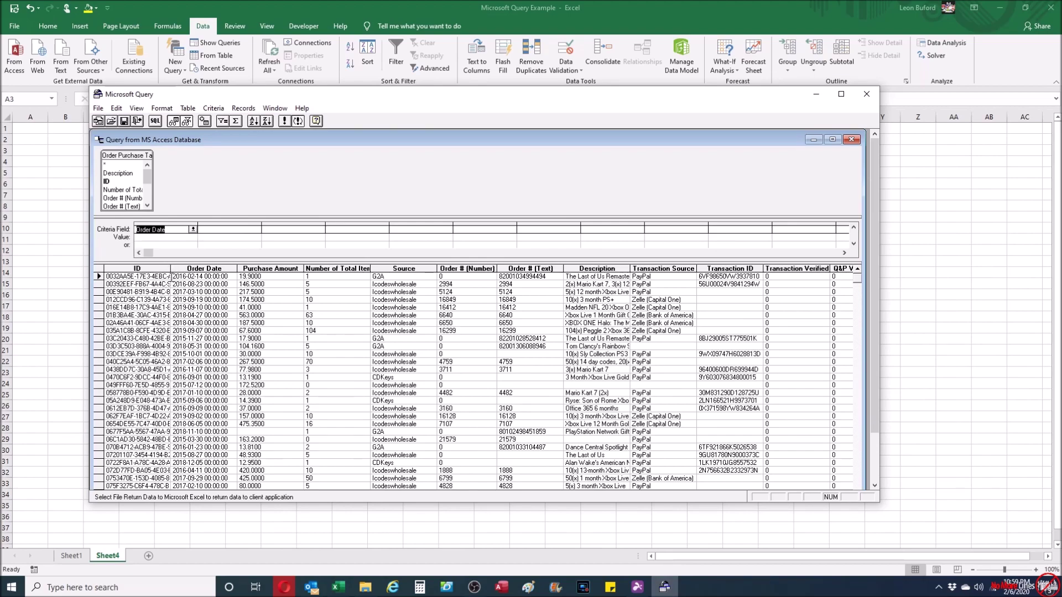
pyautogui.click(165, 237)
pyautogui.write('<=[')
pyautogui.write('DRDD')
# Step: Apply the <=[DRDD] criterion and accept the DRDD parameter prompt with OK
pyautogui.press('Return')
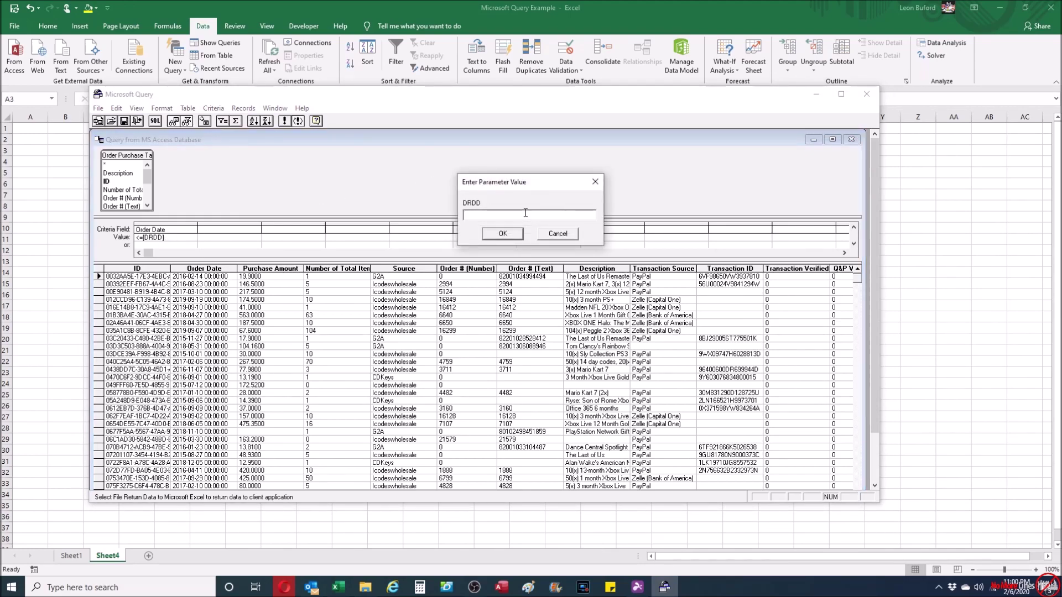
pyautogui.click(501, 234)
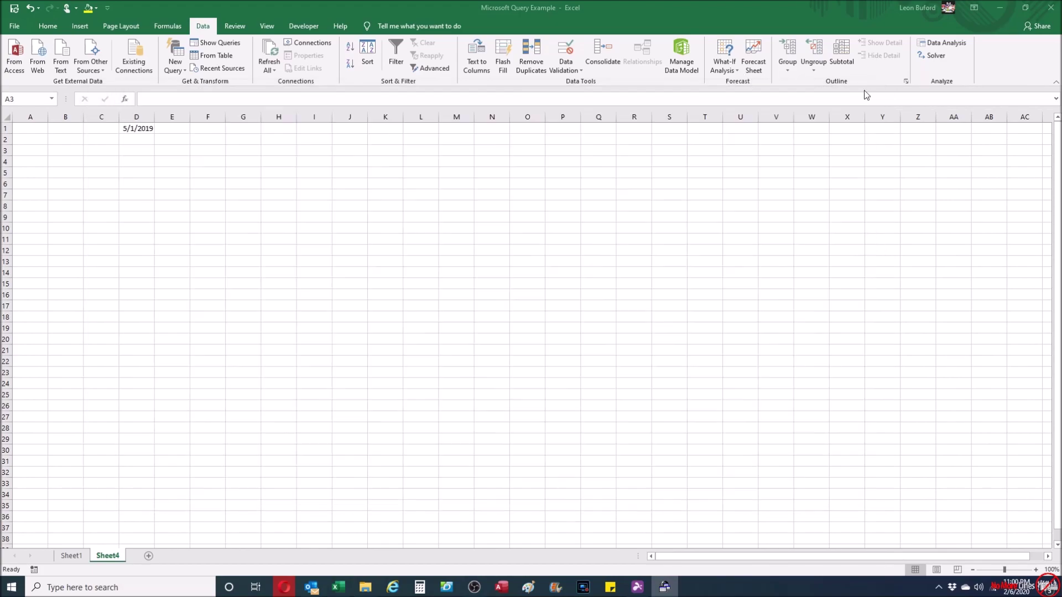
# Step: Return the data to Sheet4 at $A$3, linking DRDD to D1 with auto-refresh on change
pyautogui.click(866, 95)
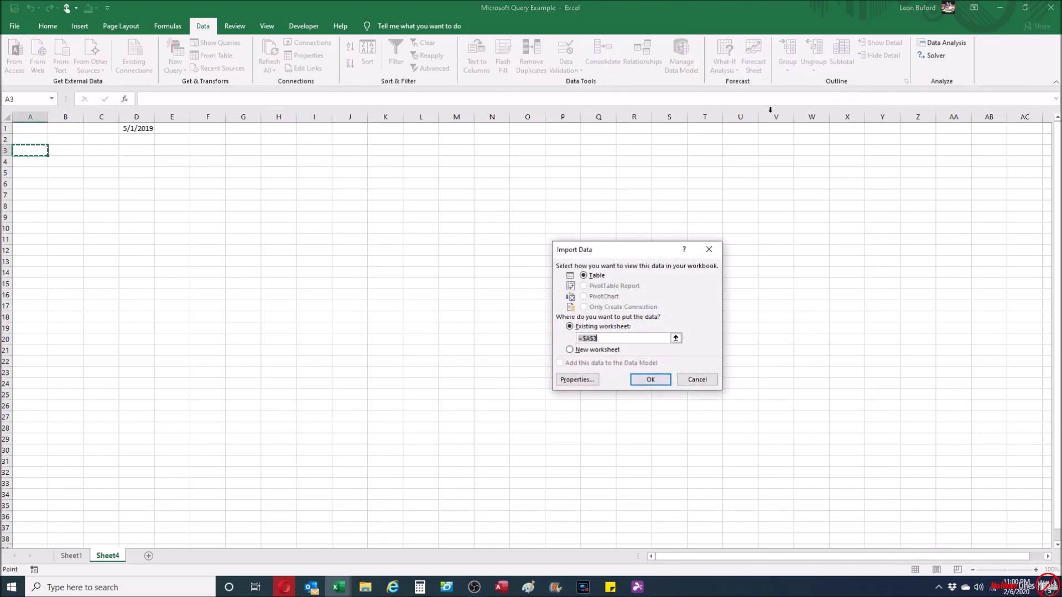
pyautogui.click(655, 380)
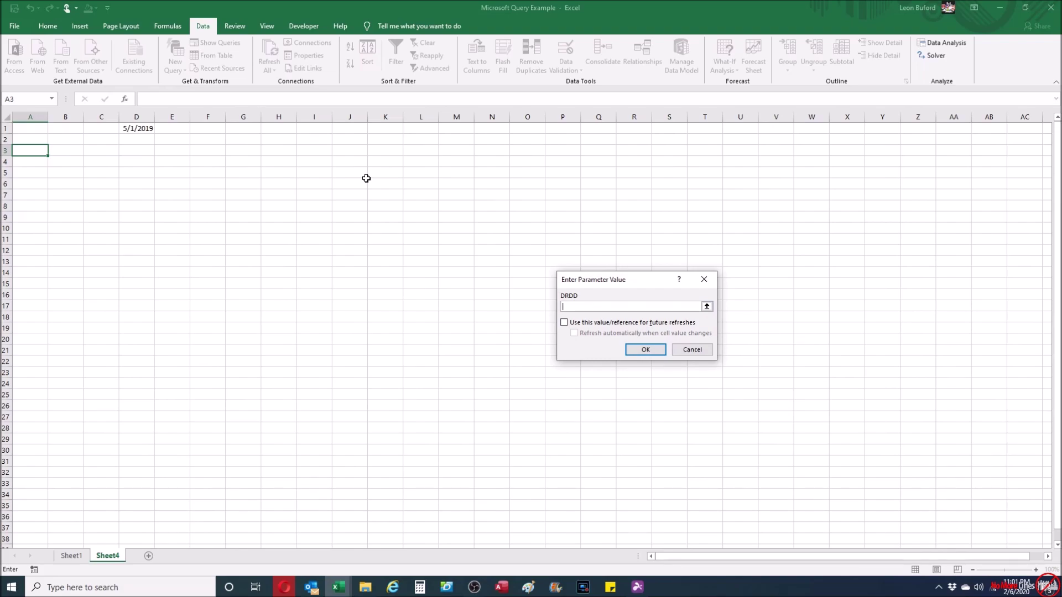
pyautogui.click(142, 128)
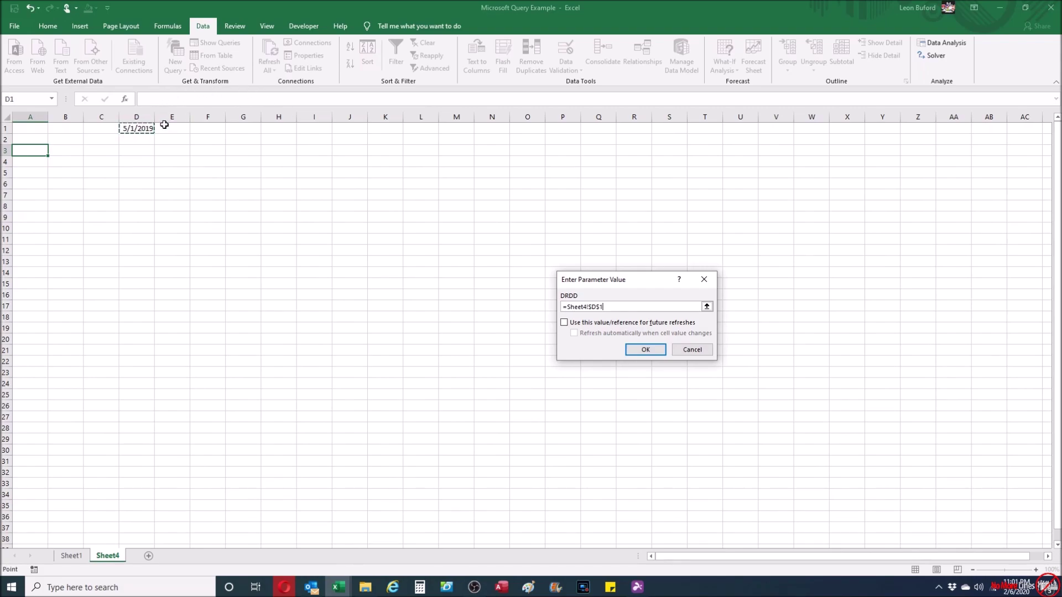
pyautogui.click(613, 323)
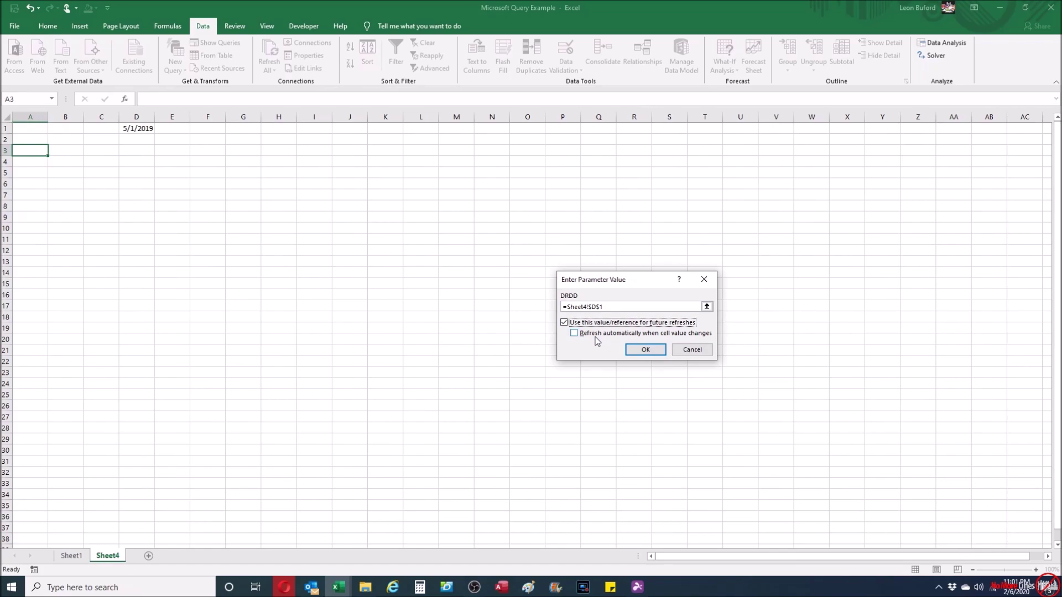
pyautogui.click(595, 334)
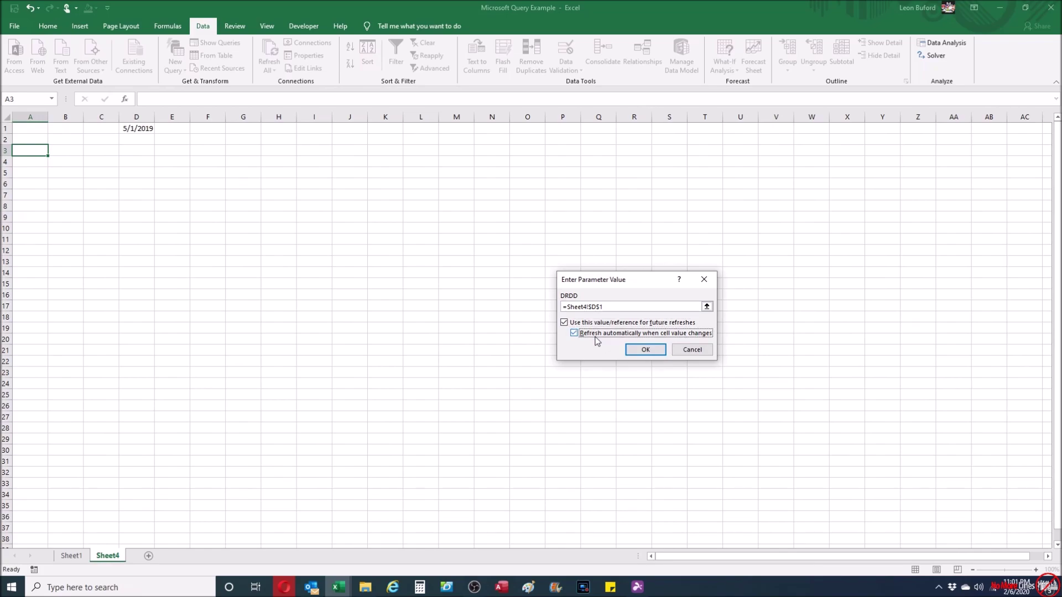
pyautogui.click(645, 350)
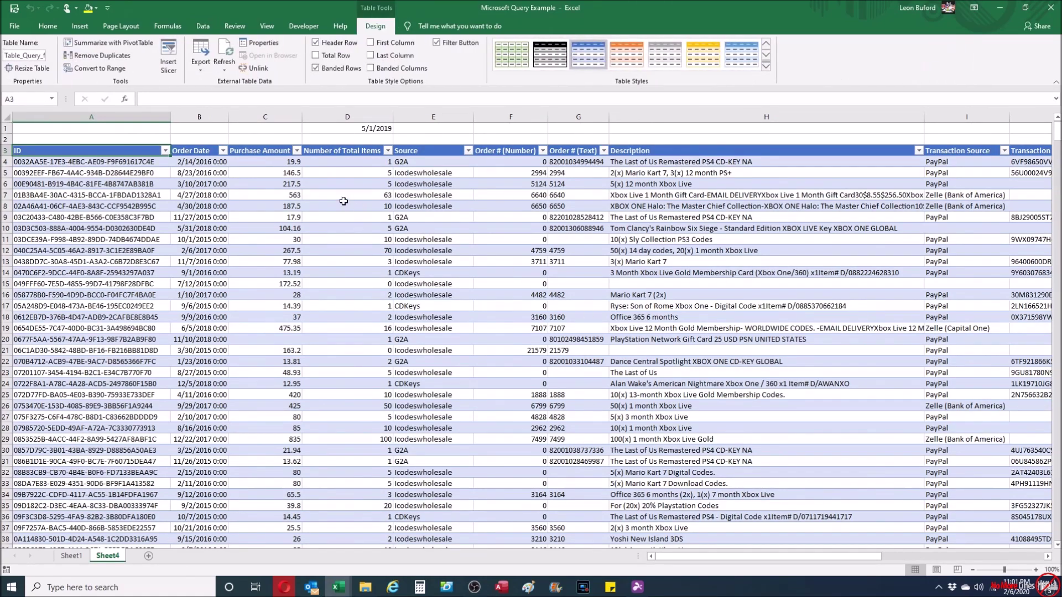
# Step: Sort Order Date newest to oldest, then try 6/1/2019 and 7/20/2019 in D1
pyautogui.click(223, 151)
pyautogui.click(216, 176)
pyautogui.click(351, 131)
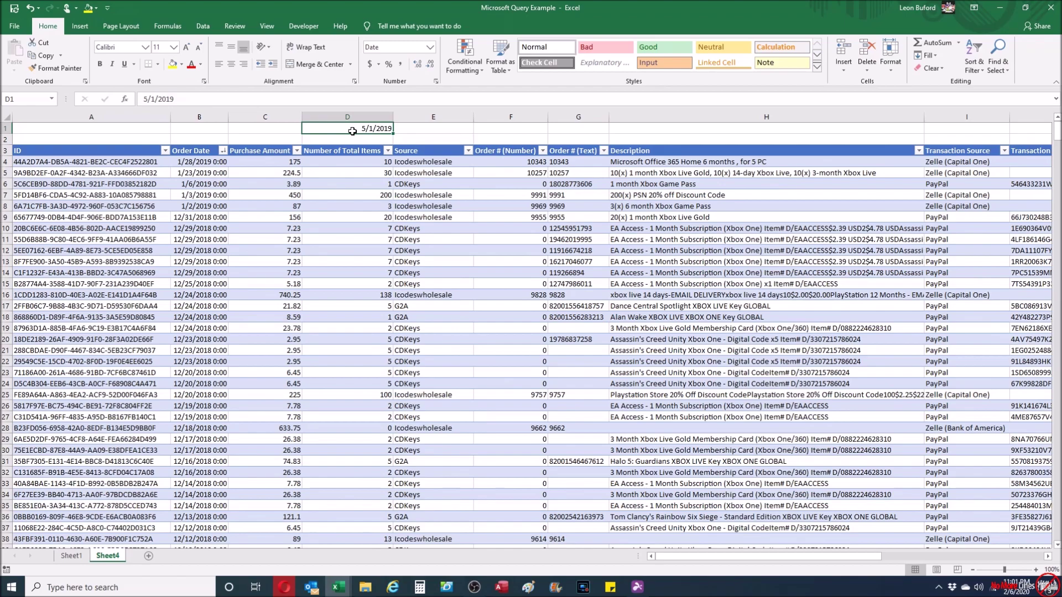
pyautogui.write('6')
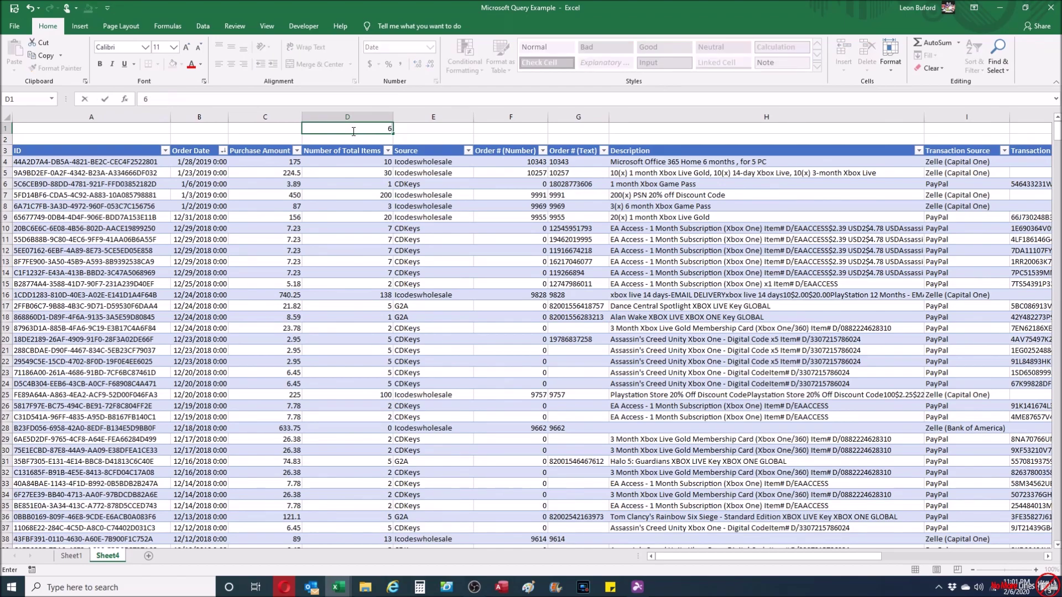
pyautogui.write('/1/2019')
pyautogui.click(353, 130)
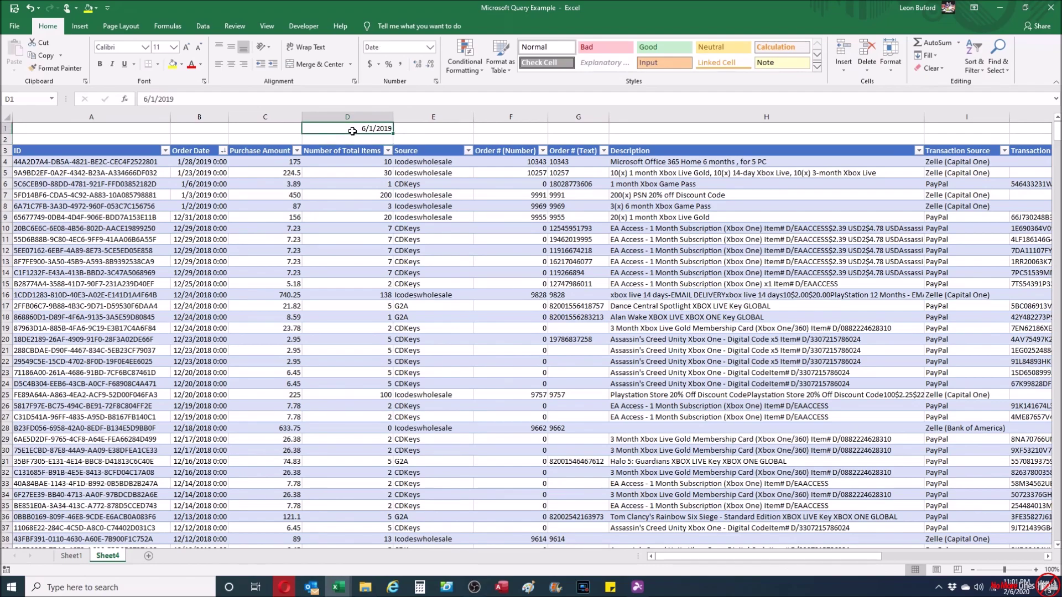
pyautogui.write('7/')
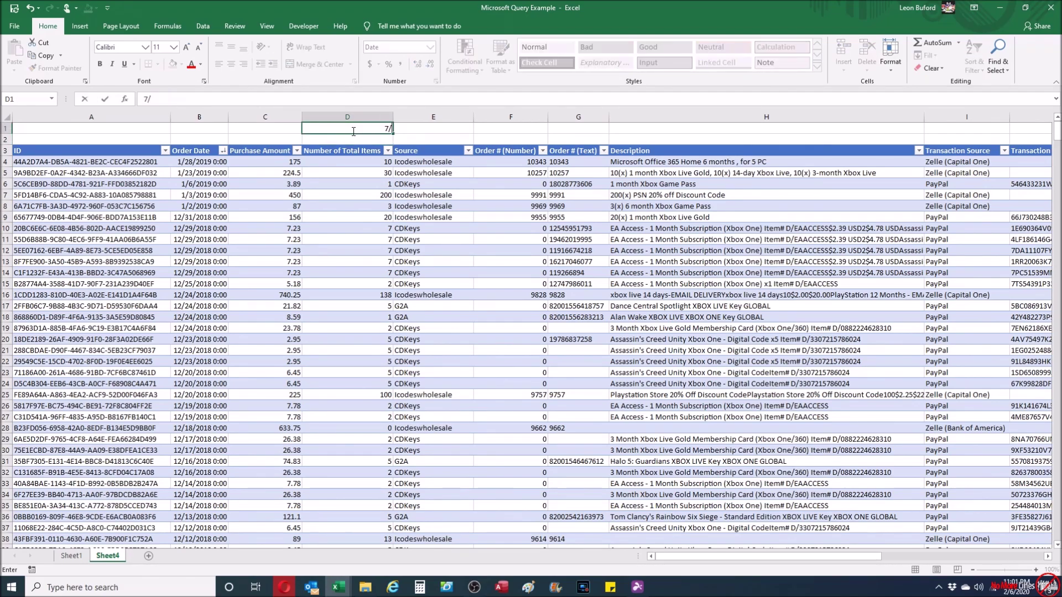
pyautogui.write('20/2019')
pyautogui.click(353, 131)
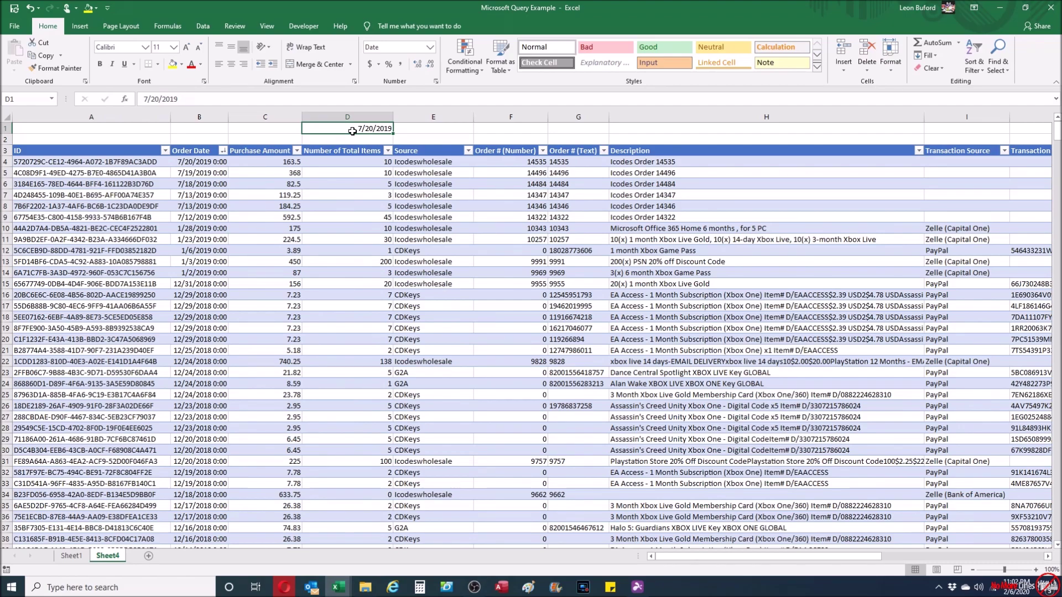
# Step: Try 12/1/2020 and then 1/1/2000 as the D1 date
pyautogui.write('12/1/')
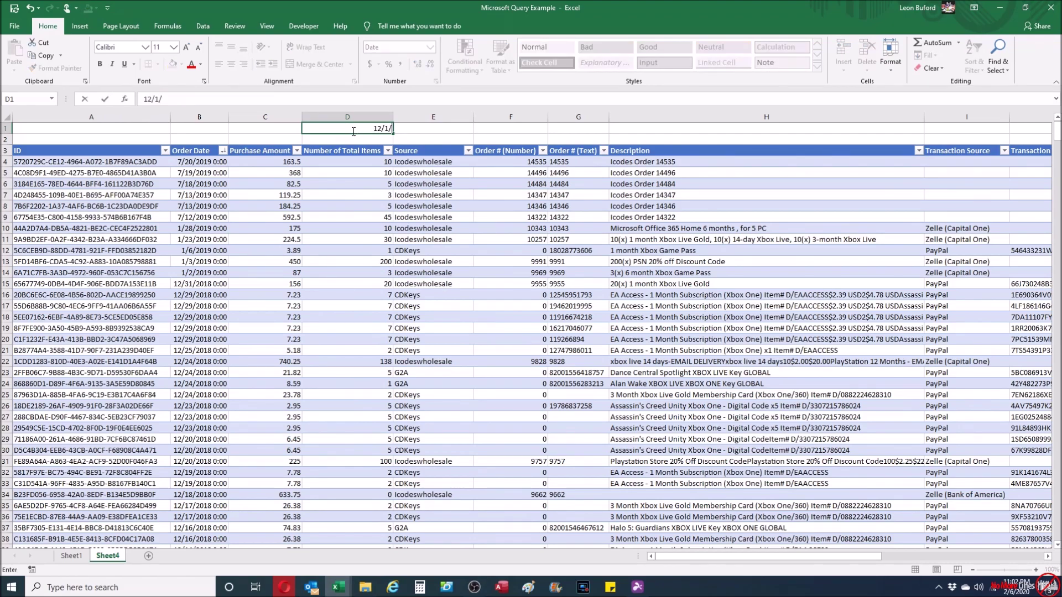
pyautogui.write('2020')
pyautogui.press('Return')
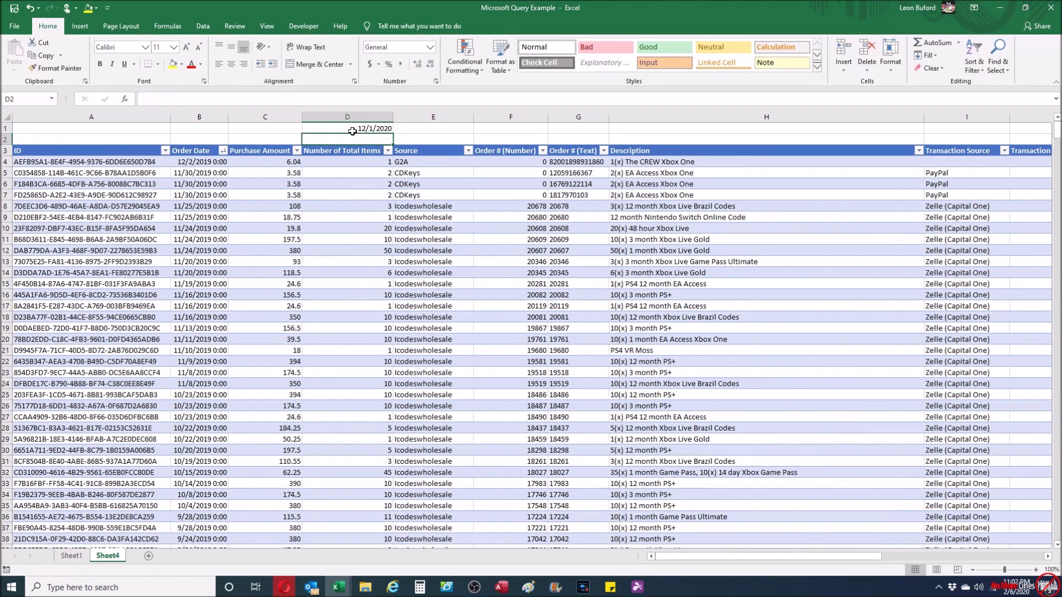
pyautogui.click(353, 131)
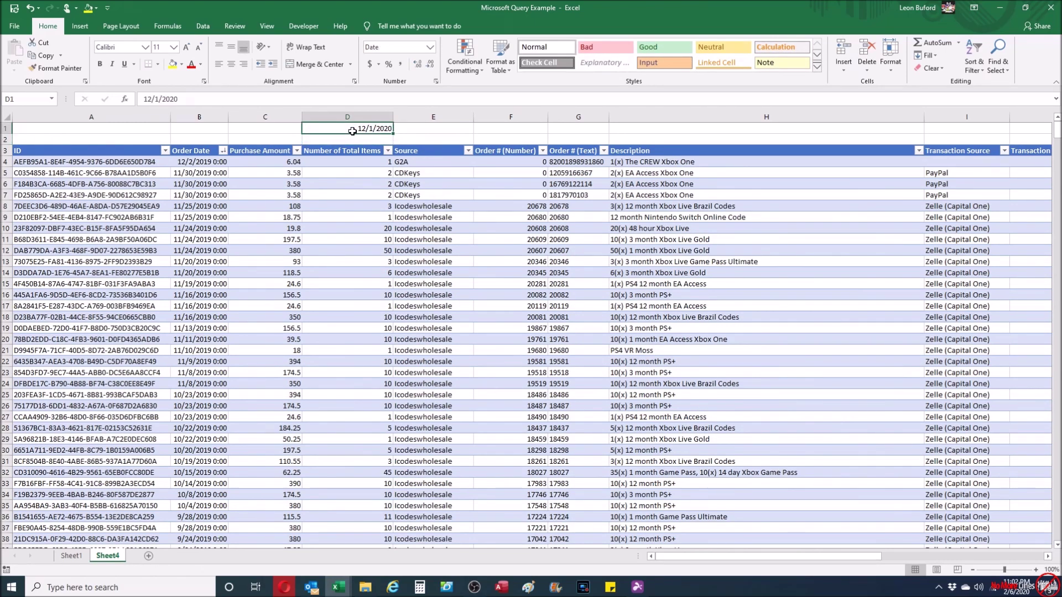
pyautogui.write('1/')
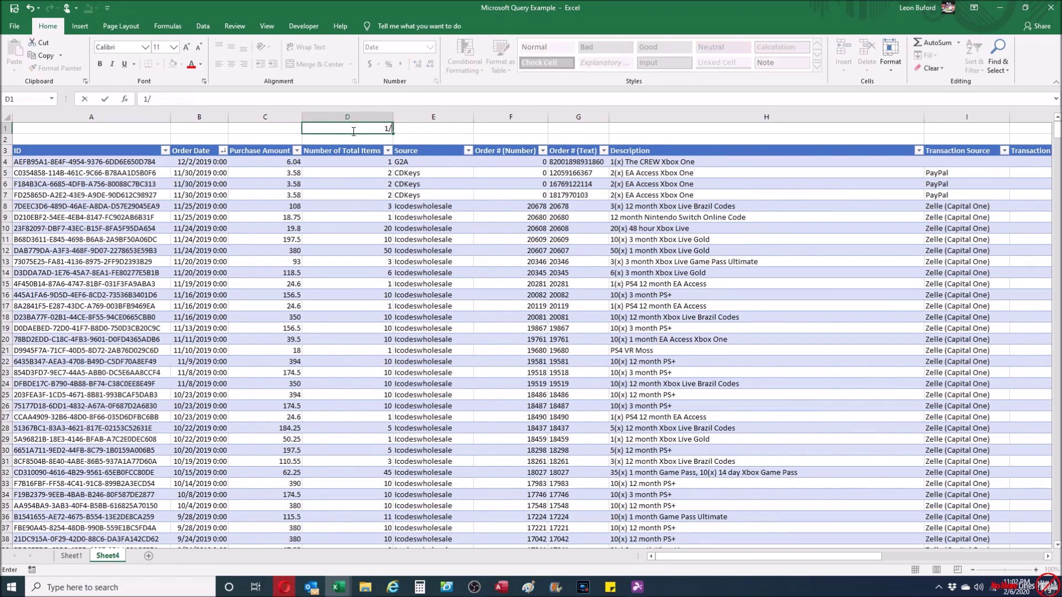
pyautogui.write('1/2000')
pyautogui.press('Return')
pyautogui.press('Up')
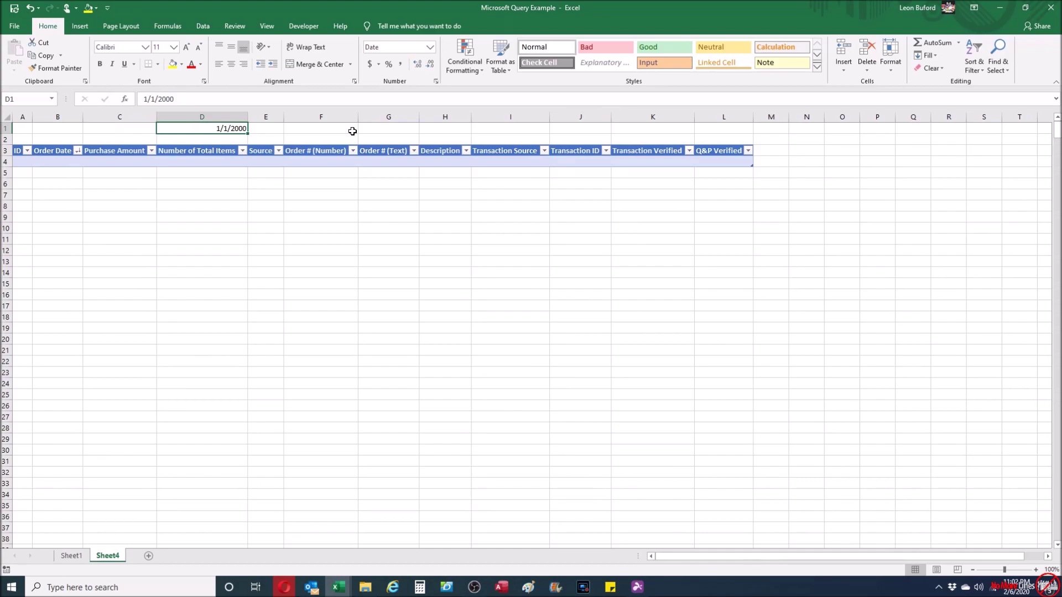
# Step: Enter 1/1/2016 in D1 and inspect rows D8 and D11 of the refreshed results
pyautogui.write('1/')
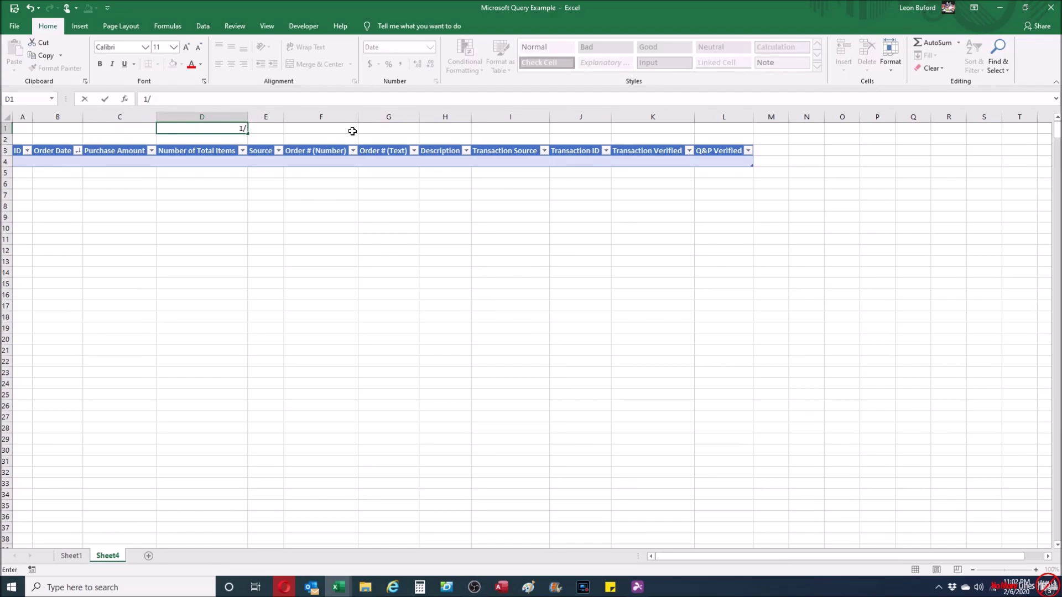
pyautogui.write('1/2016')
pyautogui.press('Return')
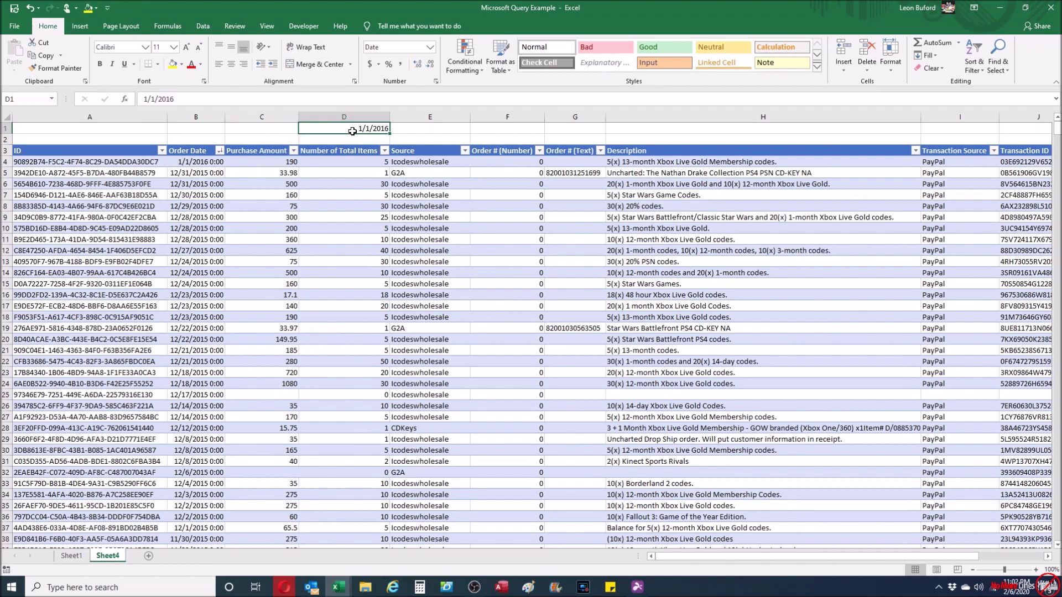
pyautogui.click(327, 206)
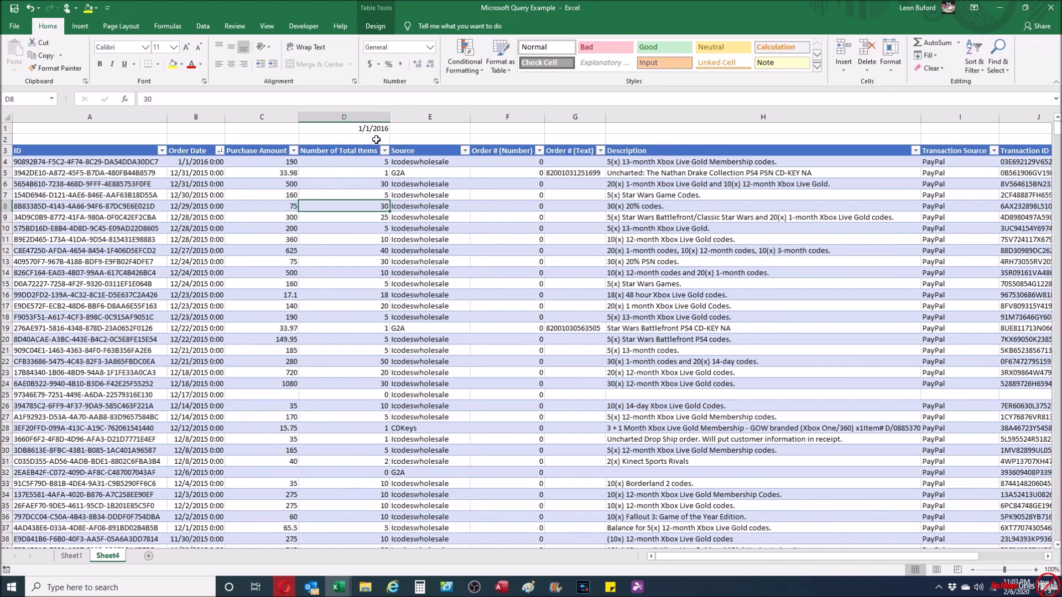
pyautogui.click(355, 238)
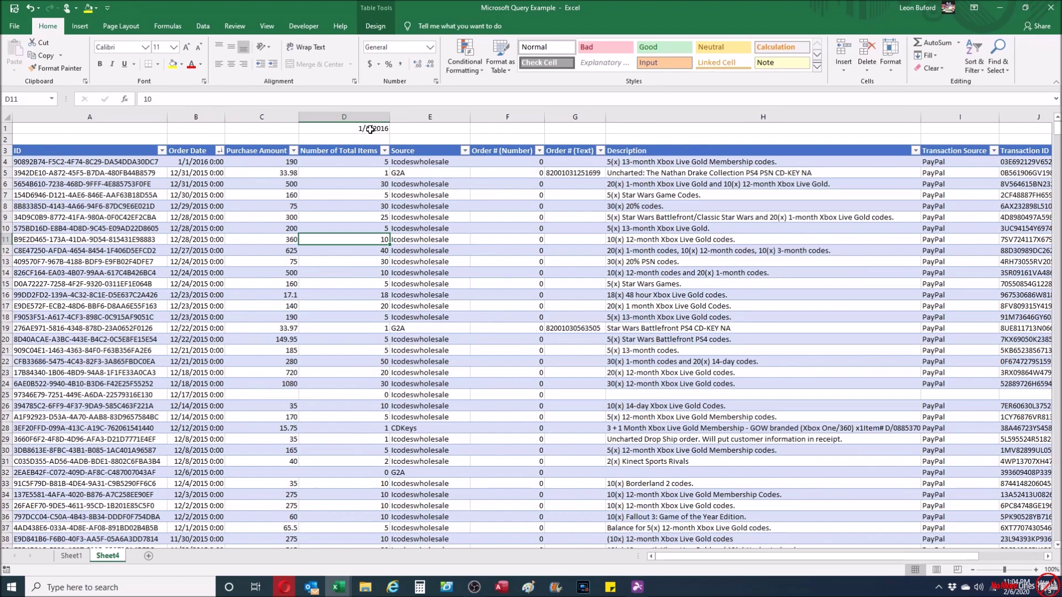
# Step: Enter 1/1/2018 in D1 and check the refreshed 2017 rows
pyautogui.click(370, 129)
pyautogui.write('1')
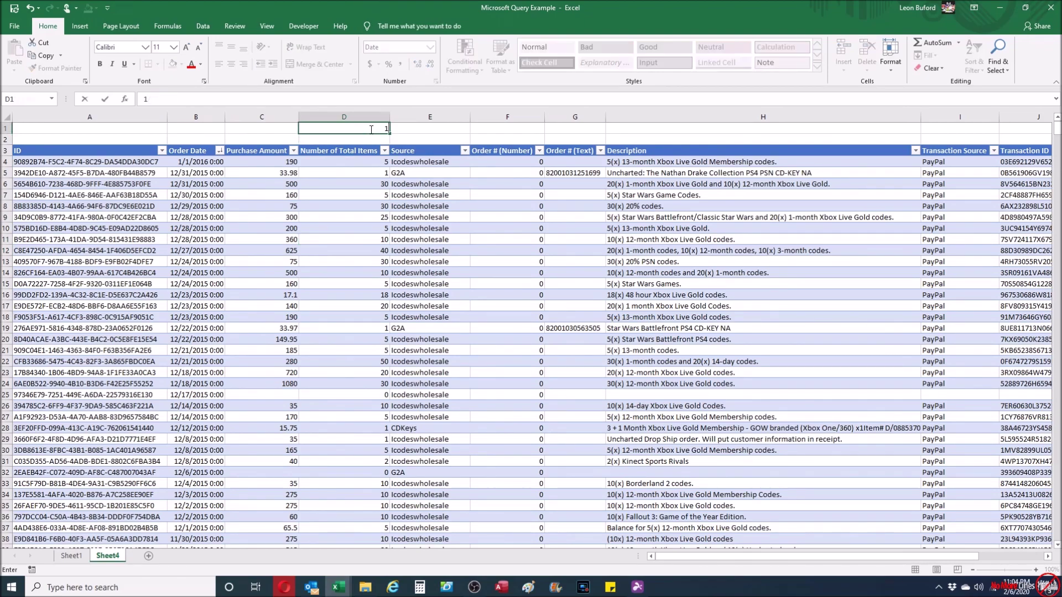
pyautogui.write('/1/2018')
pyautogui.press('Return')
pyautogui.click(370, 129)
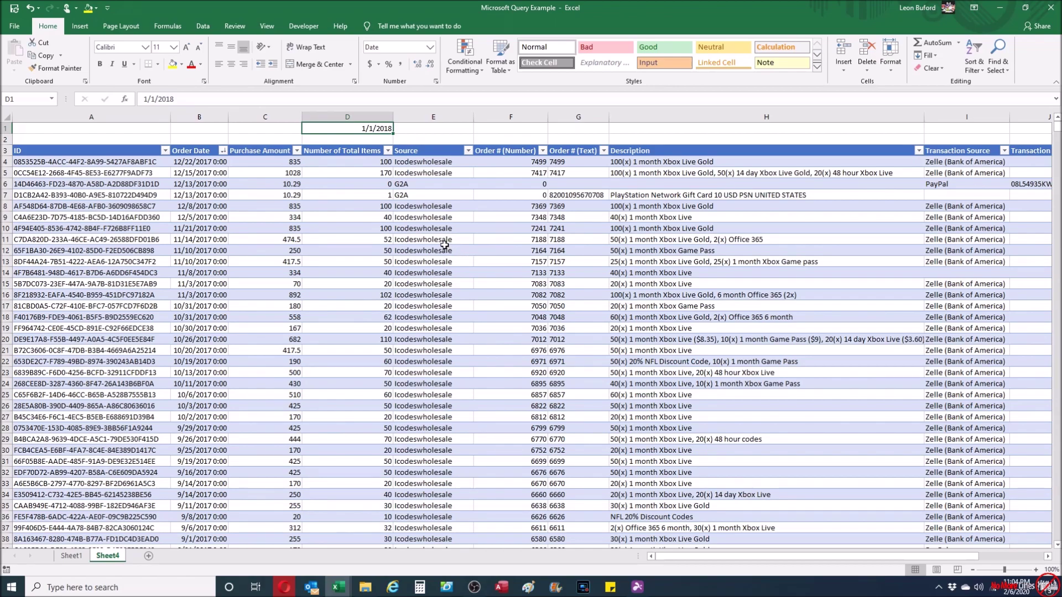
pyautogui.click(408, 228)
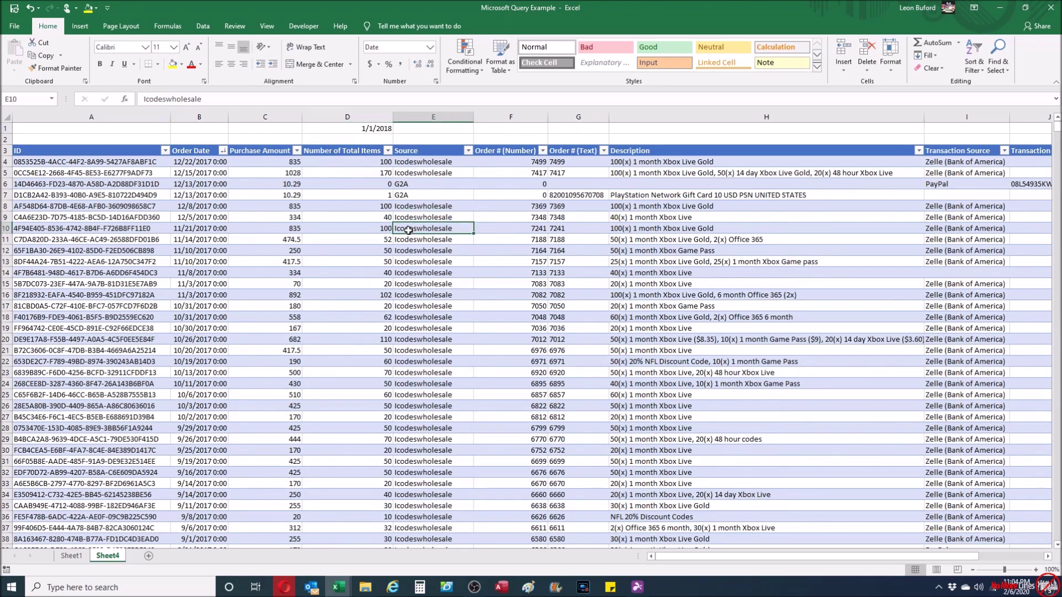